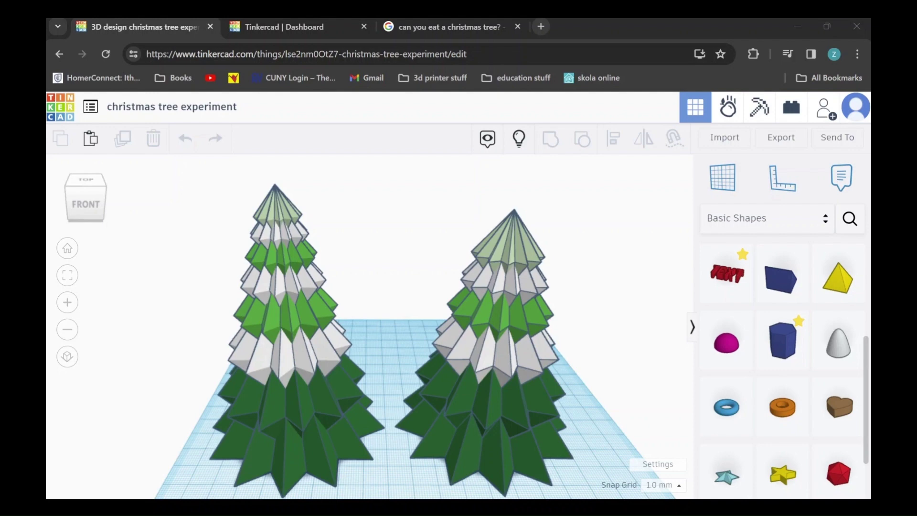
# Reveal the left tree's hidden yellow star and red ornaments, then clear the selection.
pyautogui.click(519, 139)
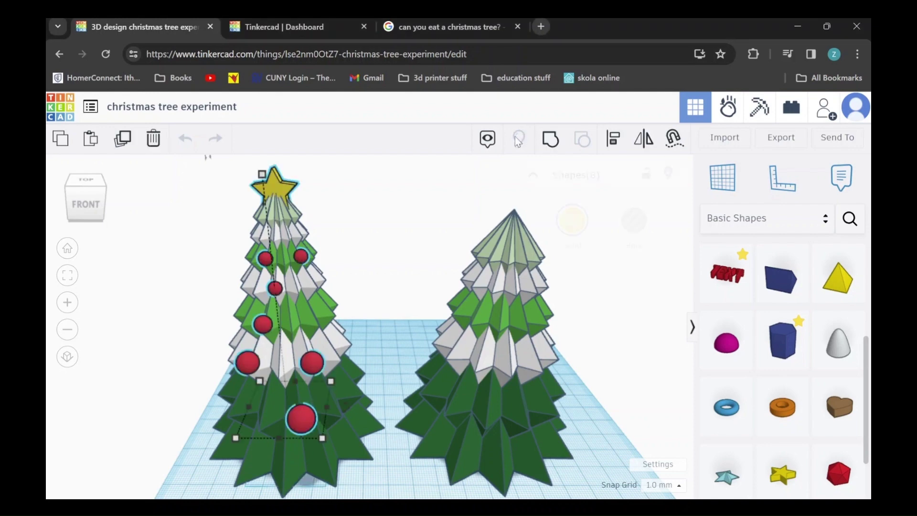
pyautogui.click(389, 312)
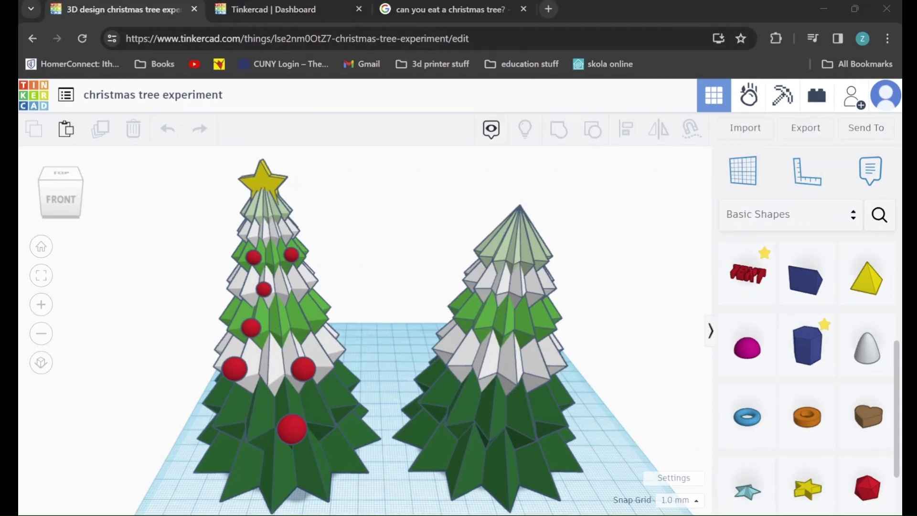
# Start a new Codeblocks design from the Tinkercad Dashboard.
pyautogui.click(268, 8)
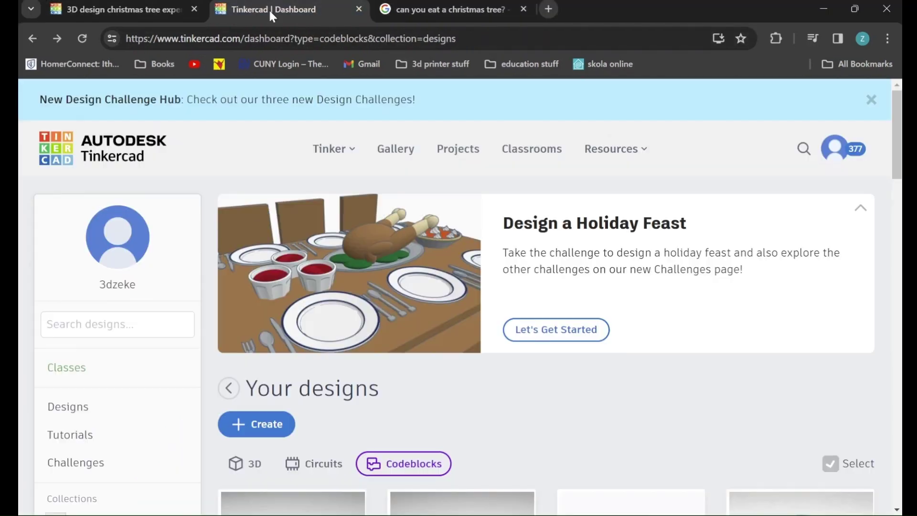
pyautogui.click(263, 427)
pyautogui.scroll(-1, 263, 411)
pyautogui.click(249, 475)
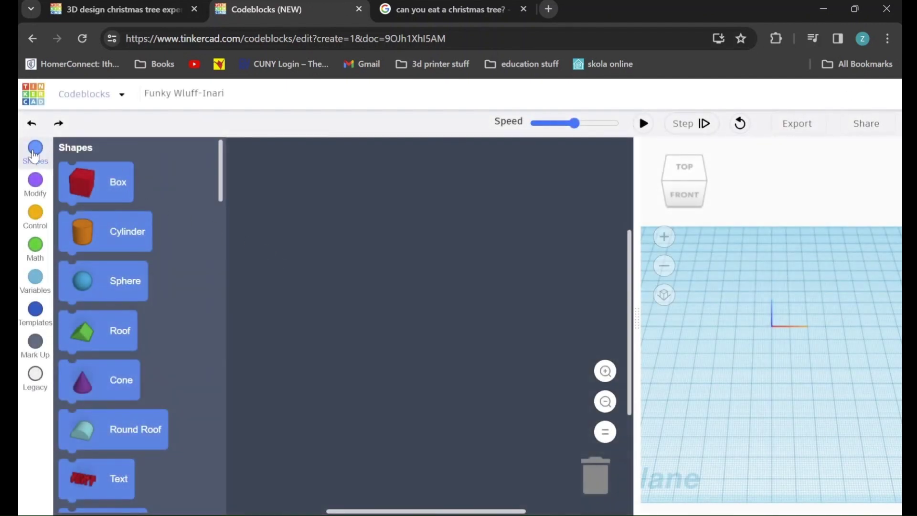
# Place a Star block from Shapes into the new design's workspace.
pyautogui.scroll(-9, 150, 282)
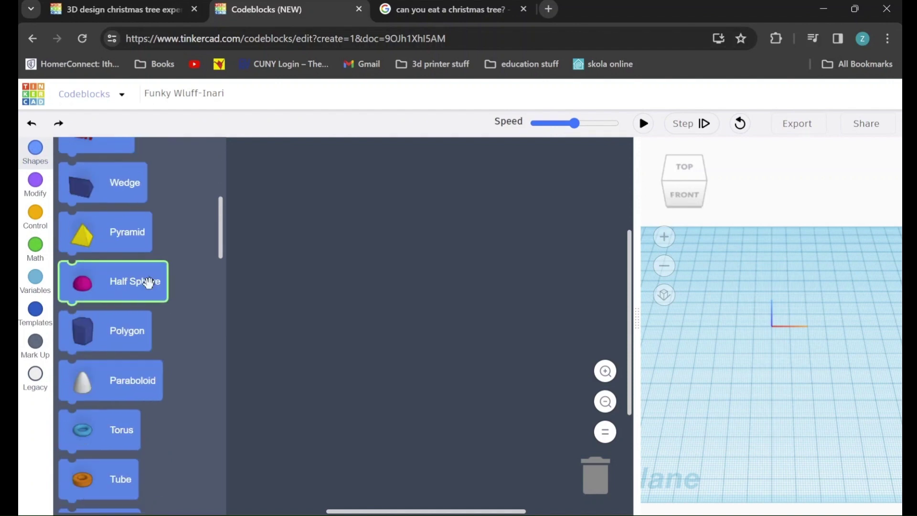
pyautogui.scroll(-3, 123, 352)
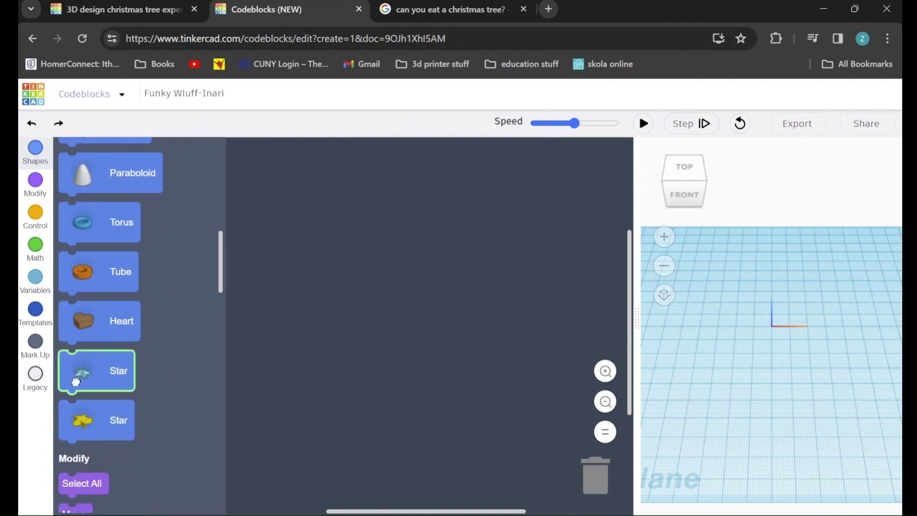
pyautogui.moveTo(76, 374); pyautogui.dragTo(258, 193)
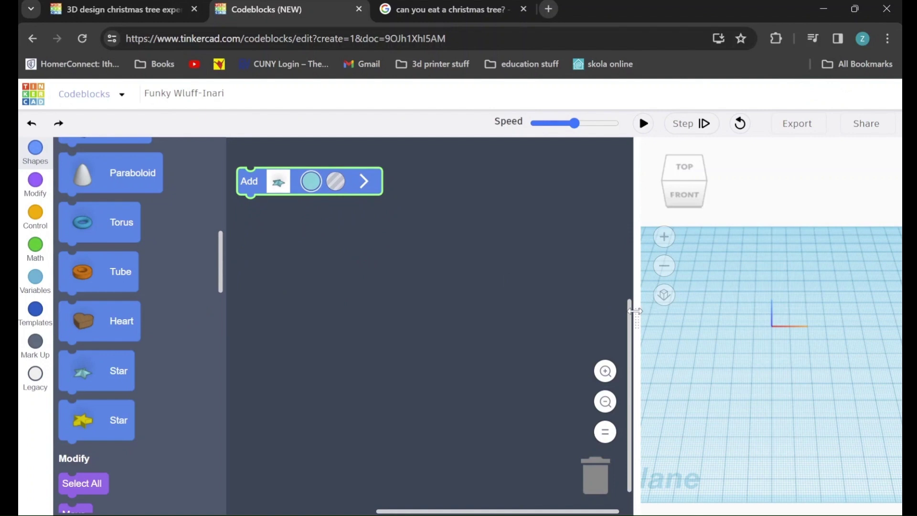
# Expand the Add Star block and set Sides to 12 and Radius to 40.
pyautogui.moveTo(635, 311); pyautogui.dragTo(696, 306)
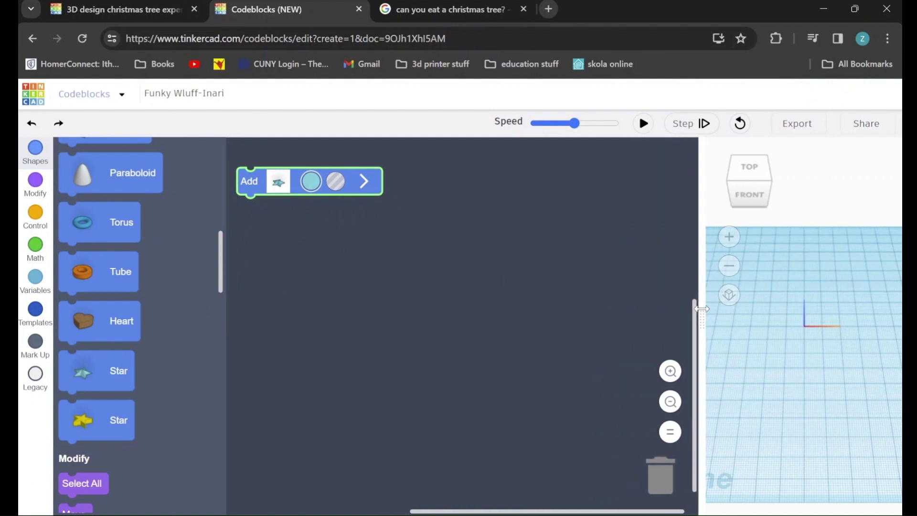
pyautogui.click(366, 181)
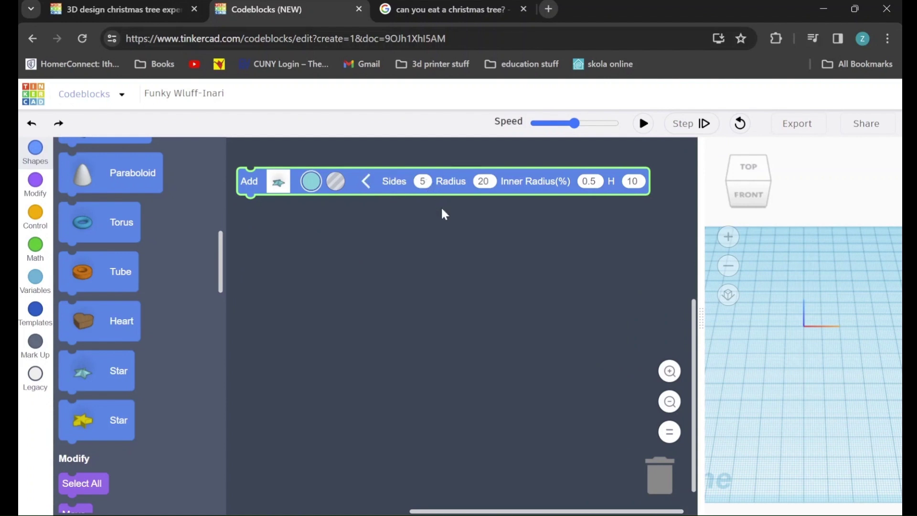
pyautogui.keyDown('ctrl'); pyautogui.scroll(2, 440, 214); pyautogui.keyUp('ctrl')
pyautogui.scroll(2, 440, 214)
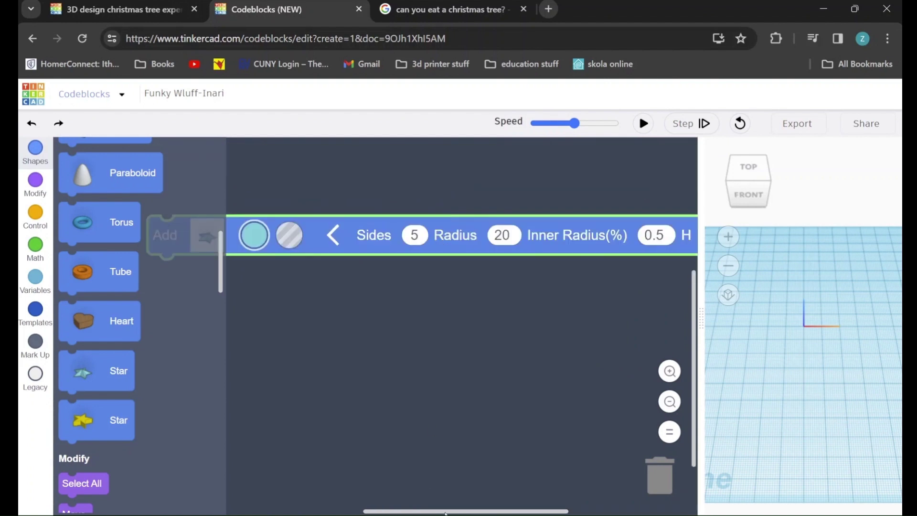
pyautogui.hscroll(3, 445, 513)
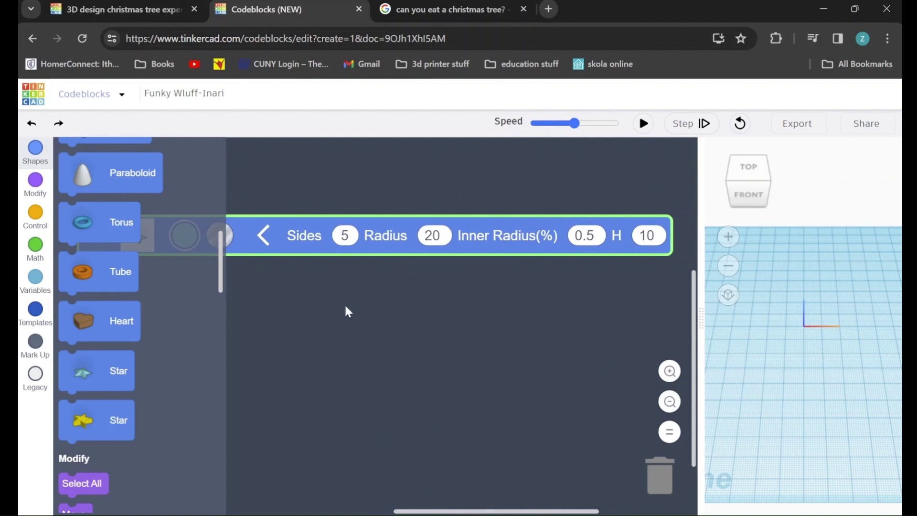
pyautogui.click(345, 236)
pyautogui.write('12')
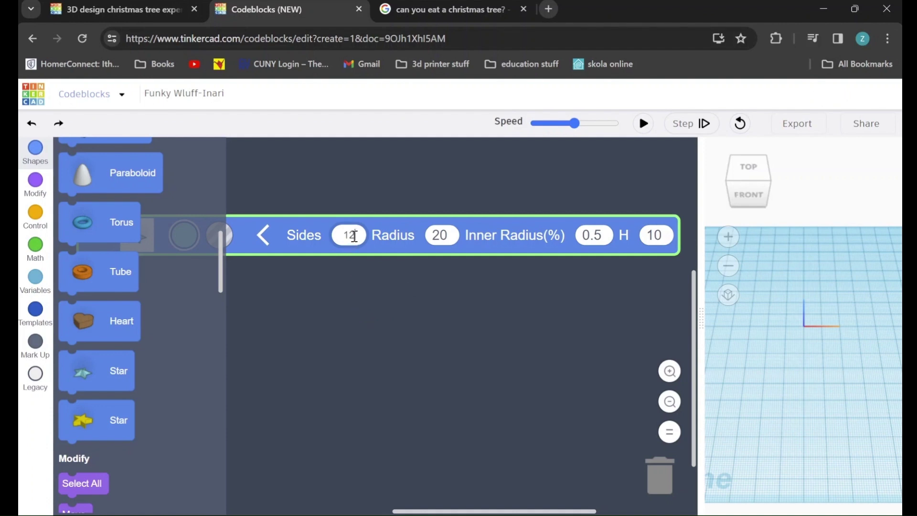
pyautogui.click(446, 237)
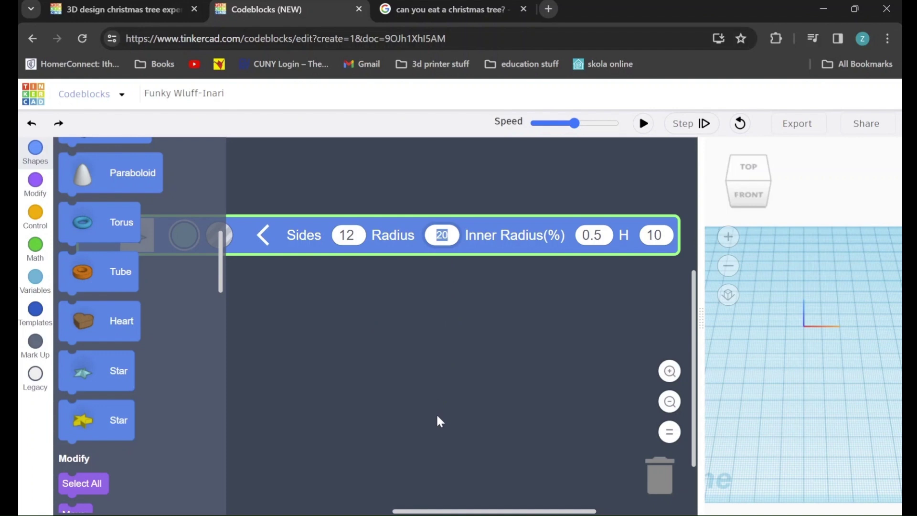
pyautogui.write('2')
pyautogui.press('BackSpace')
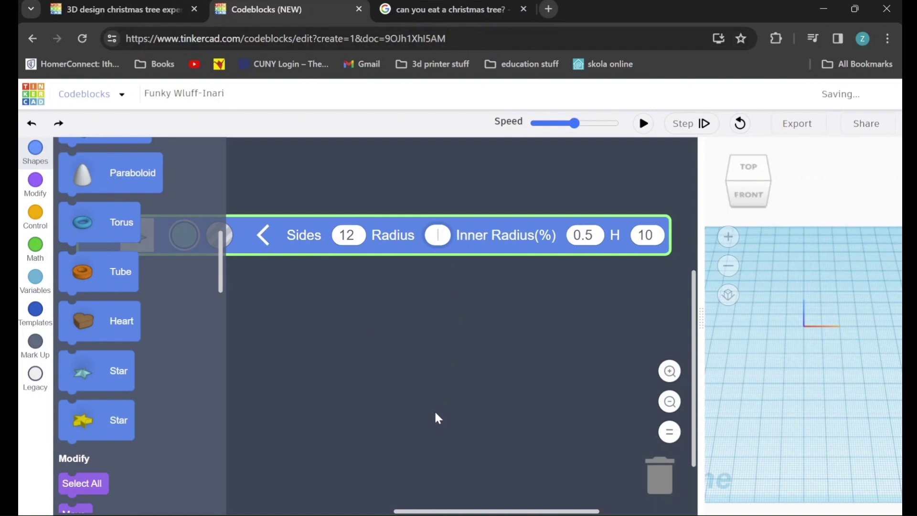
pyautogui.write('4')
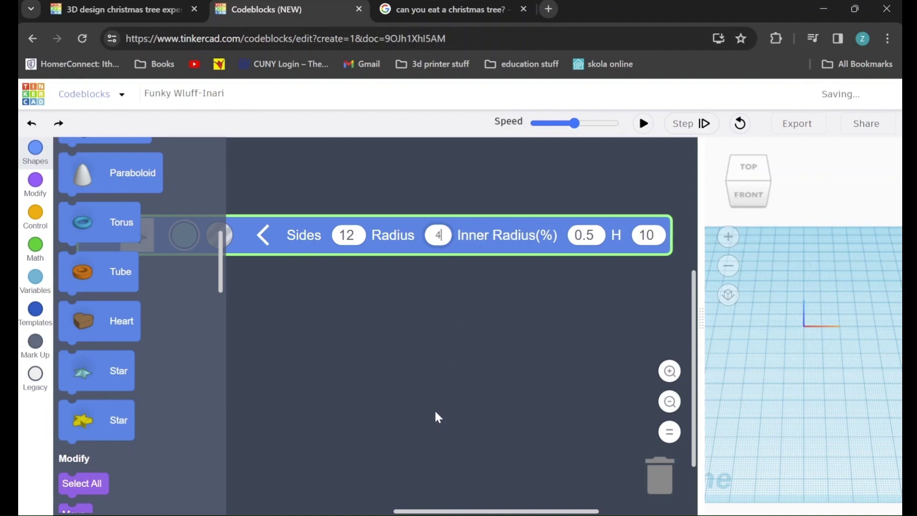
pyautogui.write('0')
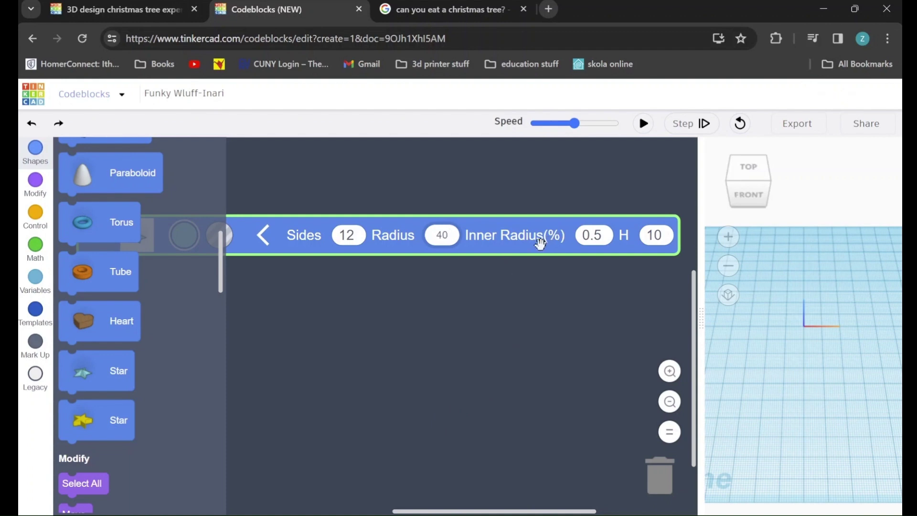
# Set the star's Inner Radius to 0.7 and its height H to 25.
pyautogui.click(597, 237)
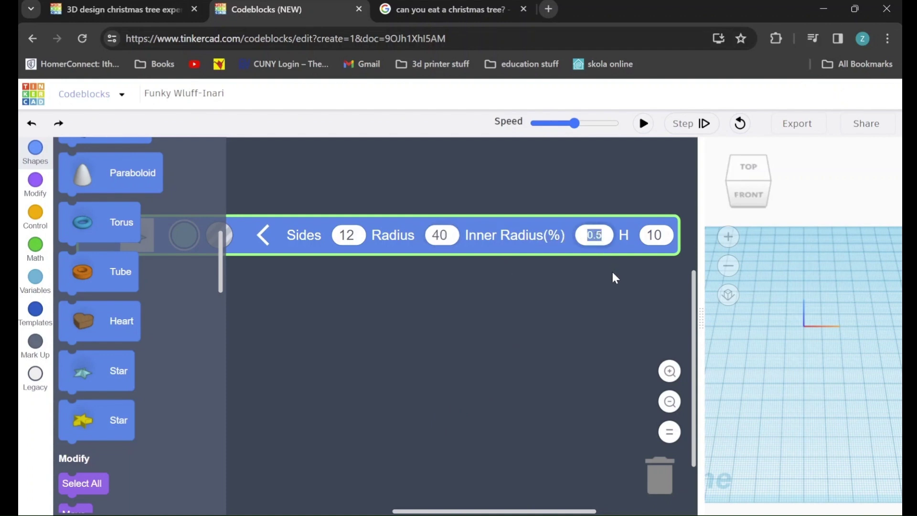
pyautogui.write('0.7')
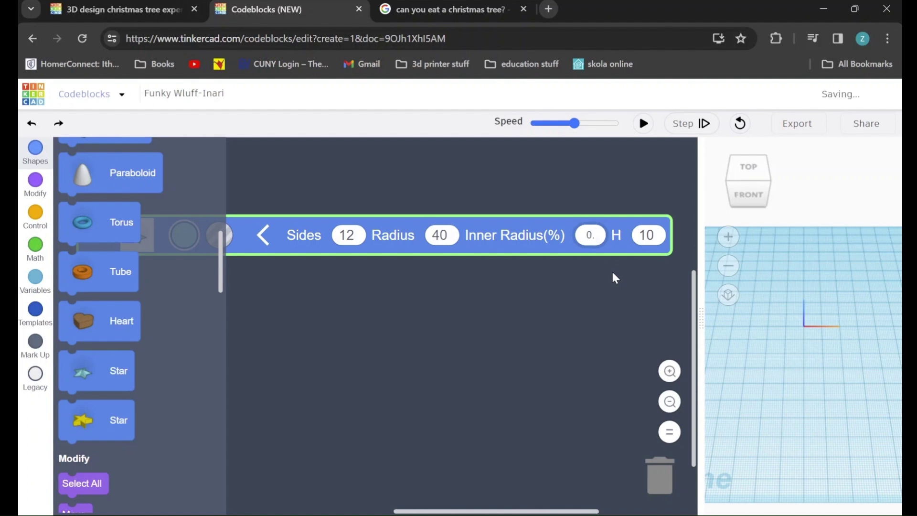
pyautogui.click(658, 235)
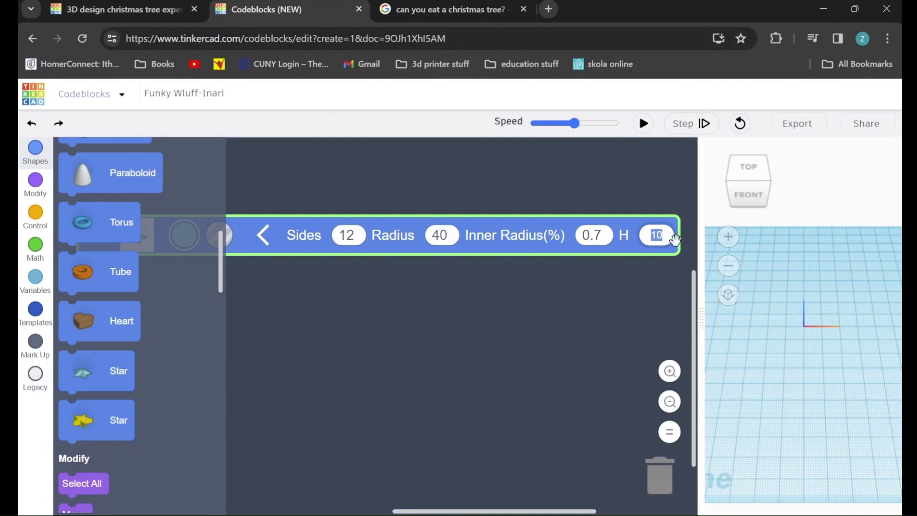
pyautogui.write('25')
pyautogui.click(662, 210)
pyautogui.scroll(-2, 478, 300)
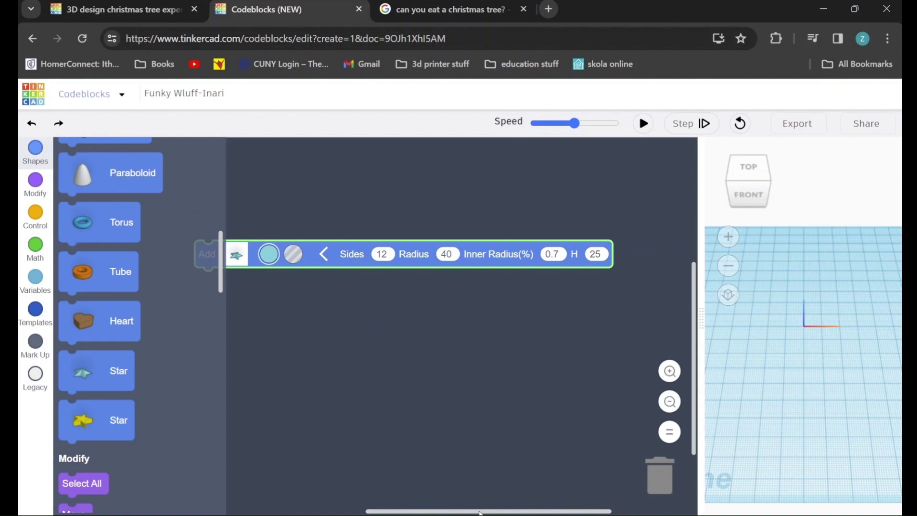
# Add a Scale block with X 1, Y 1, Z 2 under the star, then a Copy block.
pyautogui.moveTo(480, 513); pyautogui.dragTo(454, 512)
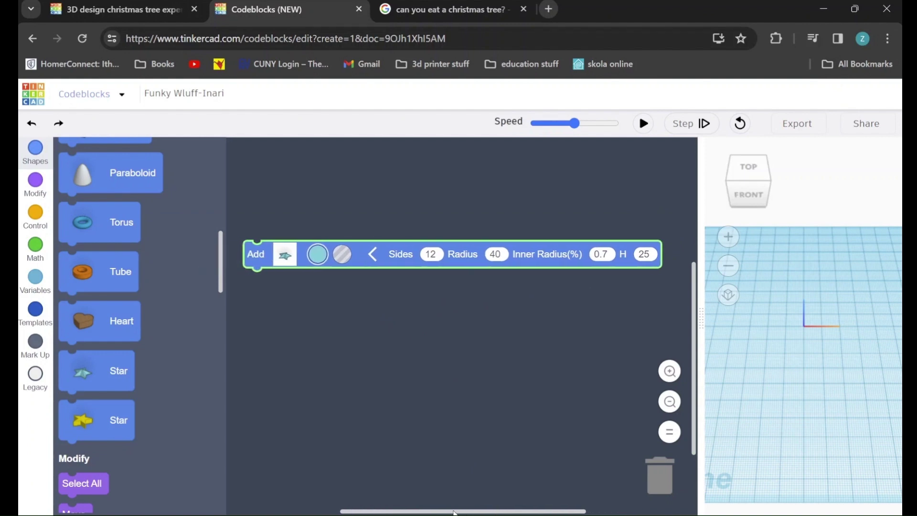
pyautogui.click(35, 186)
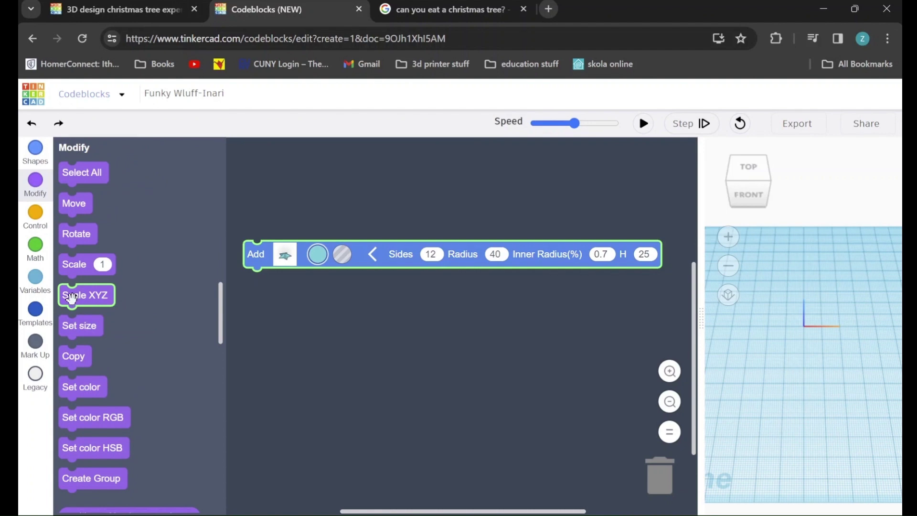
pyautogui.moveTo(72, 298); pyautogui.dragTo(258, 283)
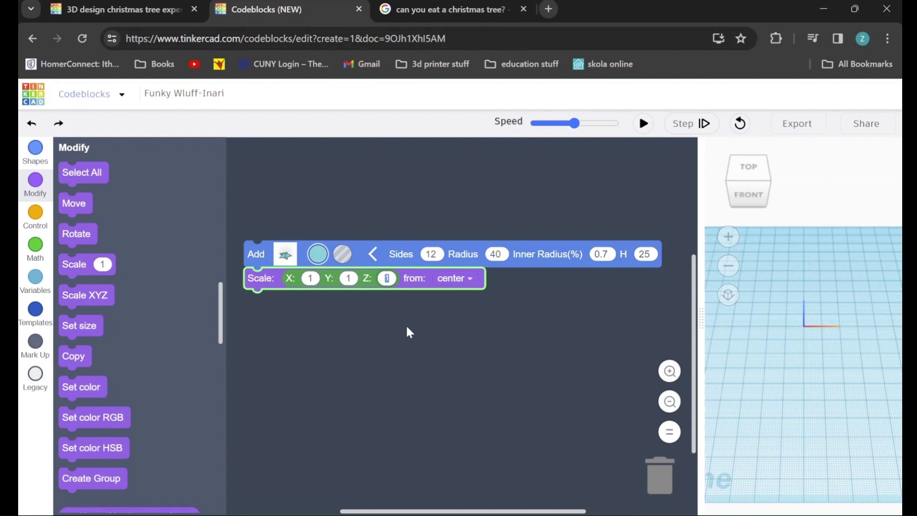
pyautogui.write('2')
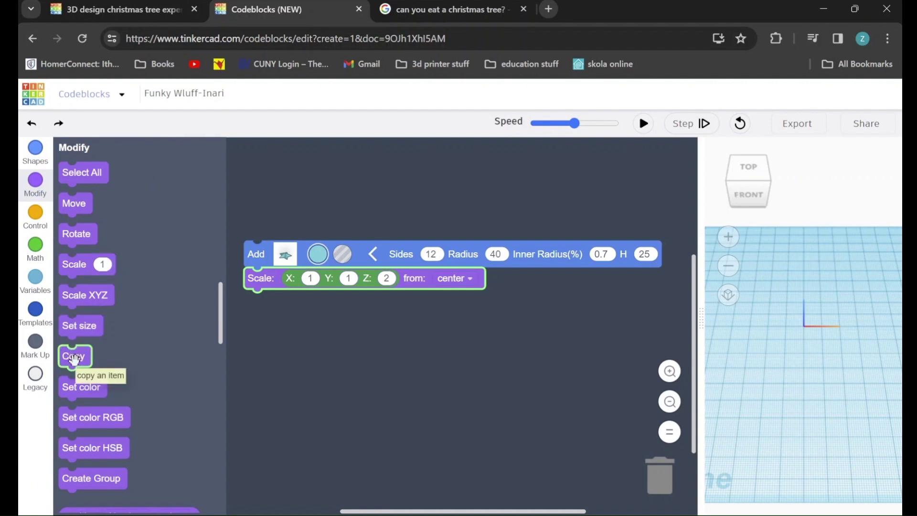
pyautogui.moveTo(74, 359); pyautogui.dragTo(262, 304)
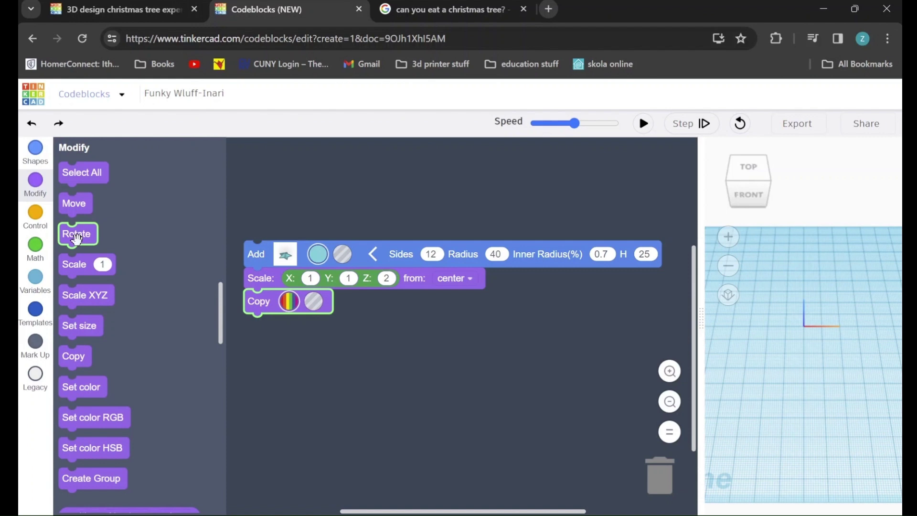
# Add a Rotate around block after the Copy, set to 180 degrees around x.
pyautogui.moveTo(77, 237); pyautogui.dragTo(257, 330)
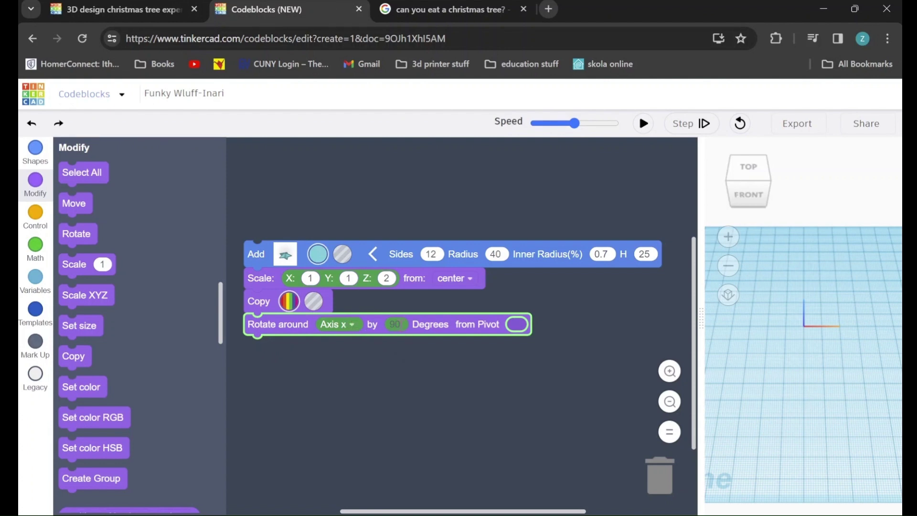
pyautogui.click(400, 324)
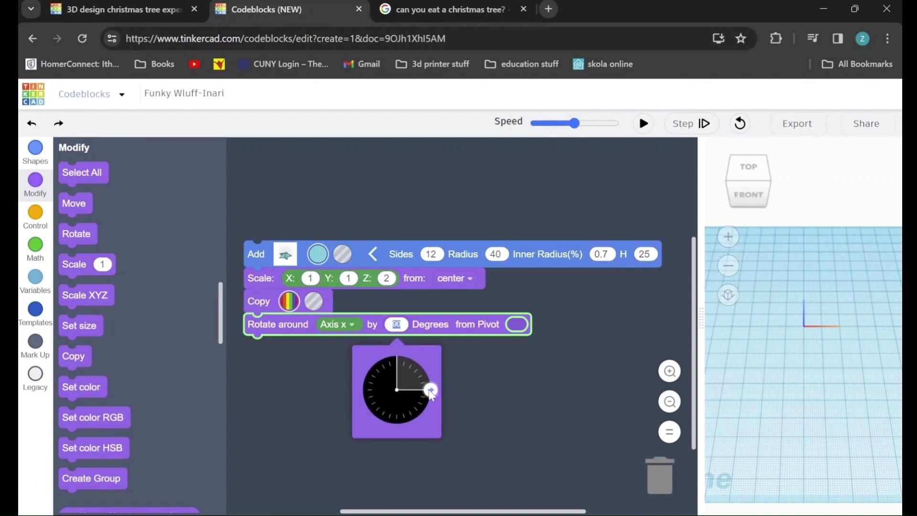
pyautogui.moveTo(432, 390); pyautogui.dragTo(399, 426)
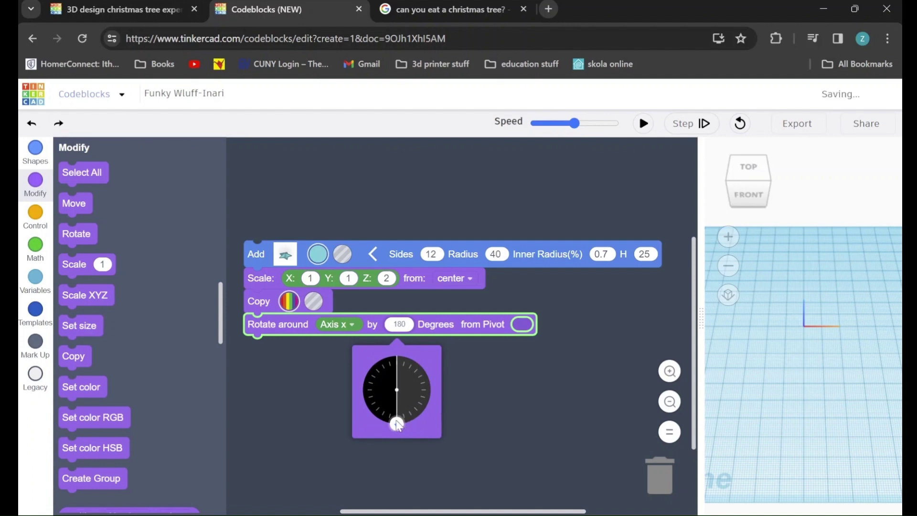
pyautogui.click(324, 386)
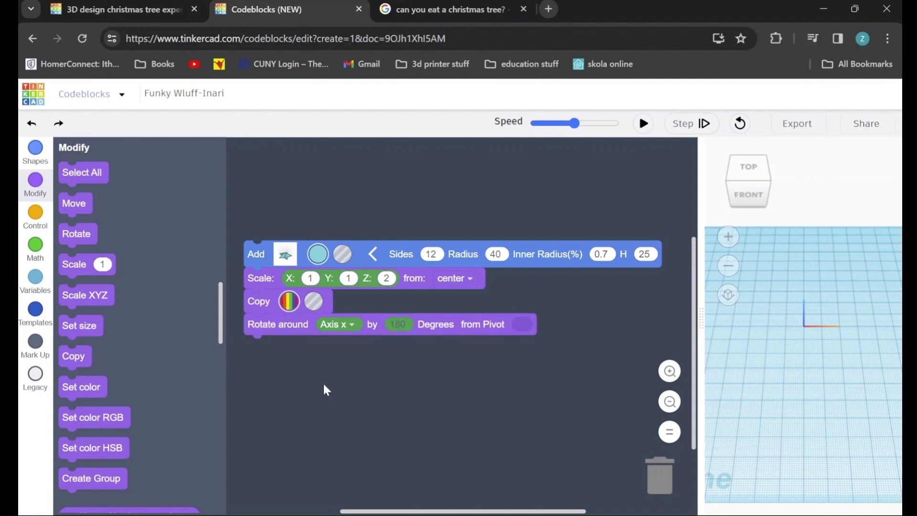
# Add a Move block under the rotation with Z set to -50.
pyautogui.click(75, 208)
pyautogui.moveTo(76, 207); pyautogui.dragTo(263, 352)
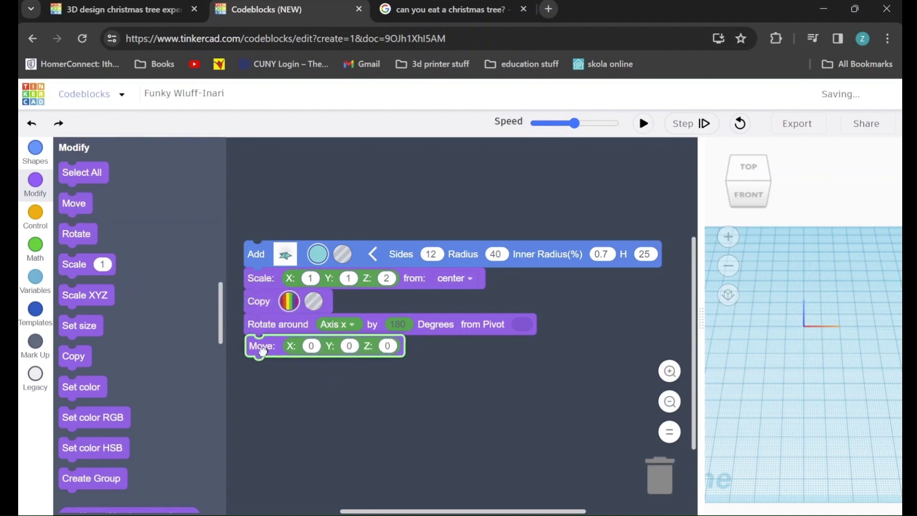
pyautogui.click(390, 345)
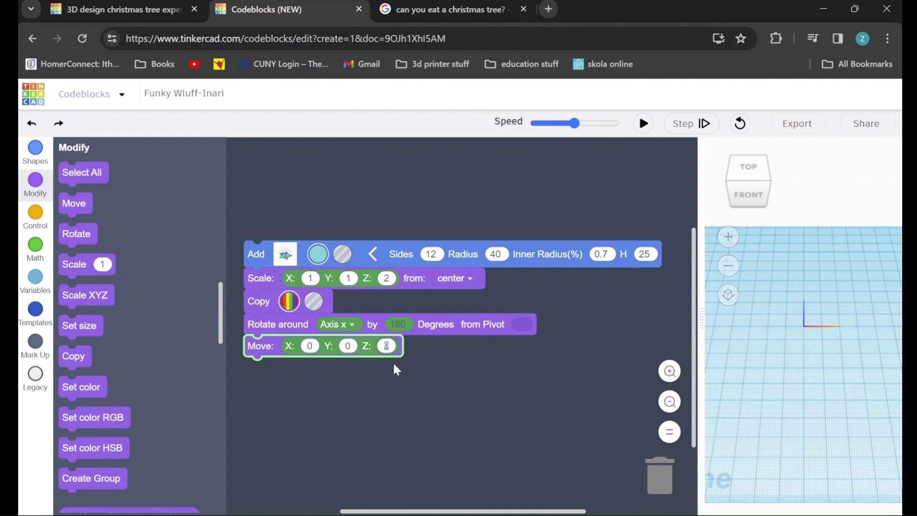
pyautogui.write('-50')
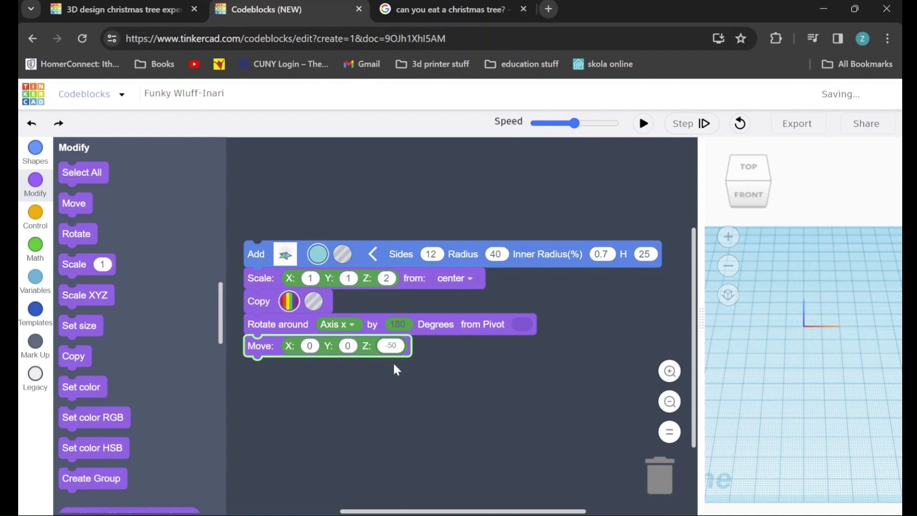
# Run the script to preview the double-cone star, then add a Create Group block after the Move.
pyautogui.click(497, 390)
pyautogui.click(642, 123)
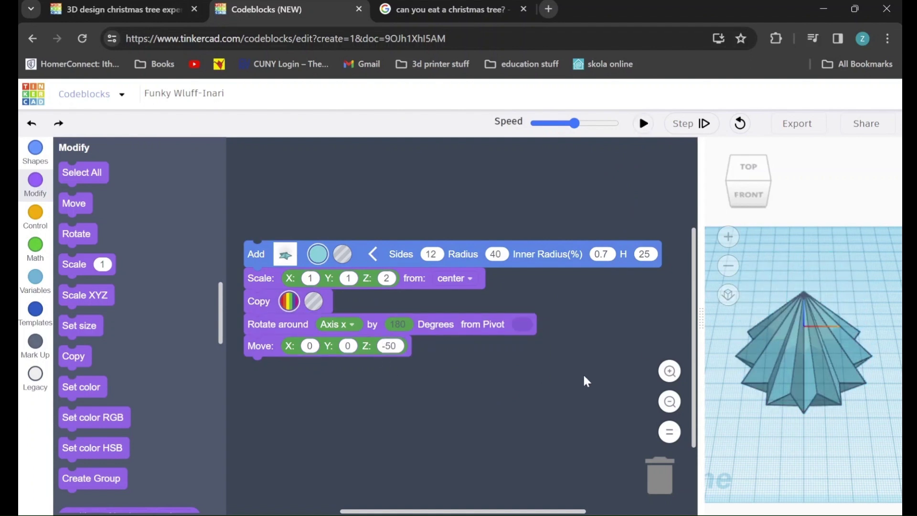
pyautogui.scroll(-1, 767, 306)
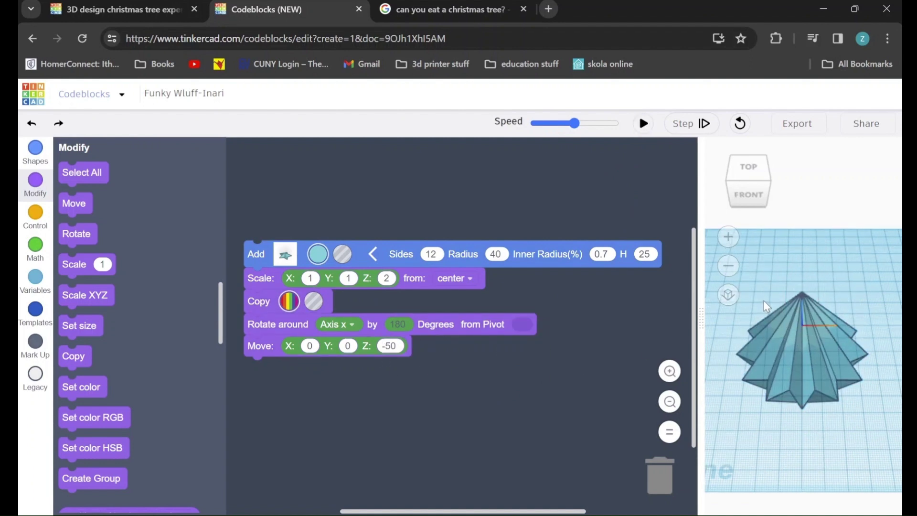
pyautogui.moveTo(764, 299); pyautogui.dragTo(763, 266, button='right')
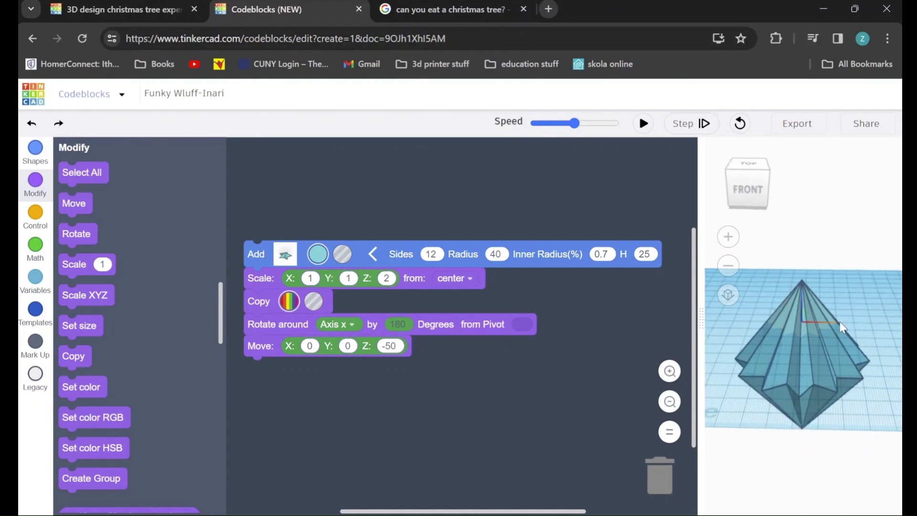
pyautogui.scroll(5, 807, 364)
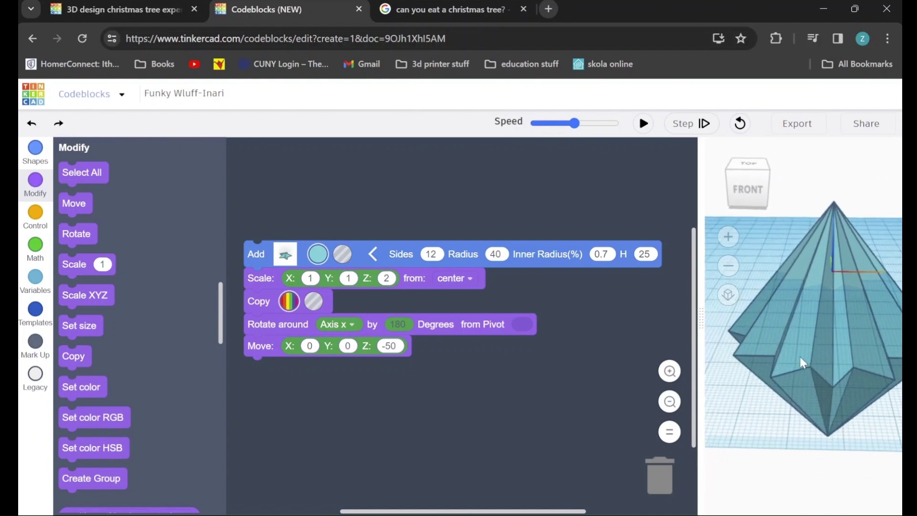
pyautogui.moveTo(775, 363); pyautogui.dragTo(755, 354, button='right')
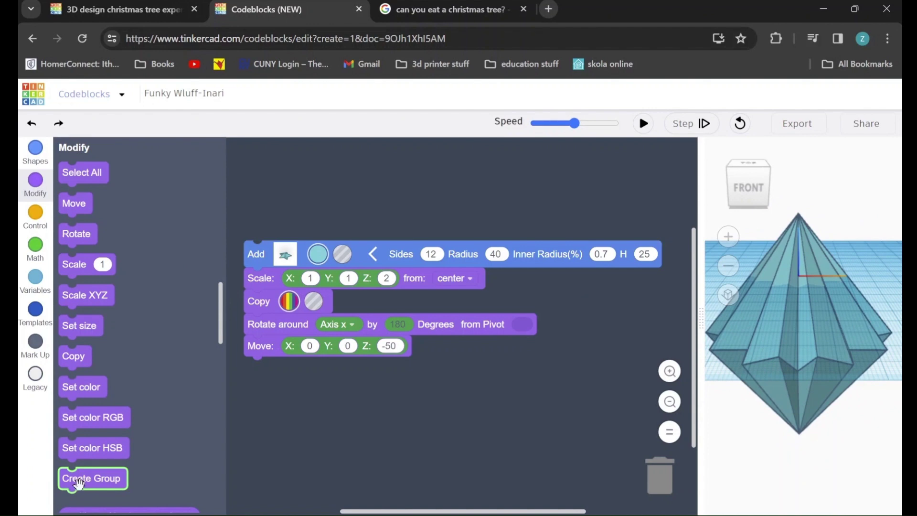
pyautogui.moveTo(73, 478); pyautogui.dragTo(276, 375)
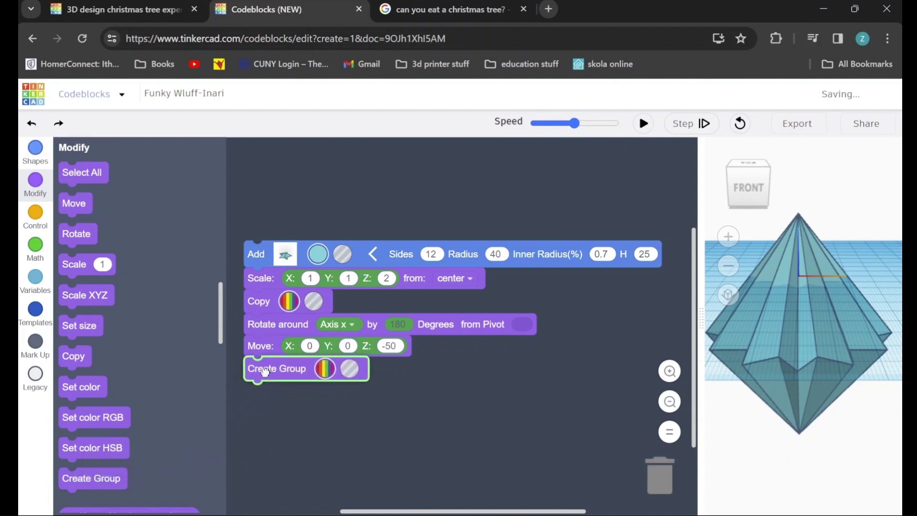
# Set the Create Group colour to the red preset and rerun the script.
pyautogui.click(327, 368)
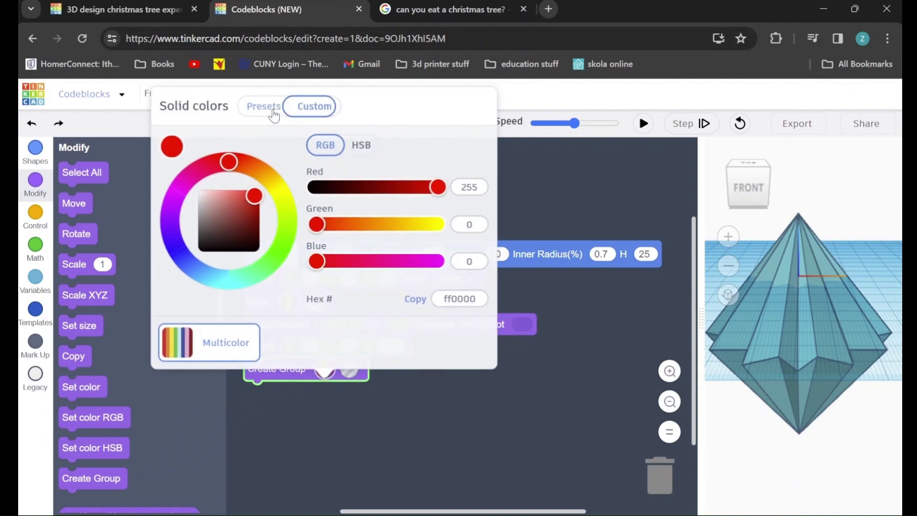
pyautogui.click(263, 106)
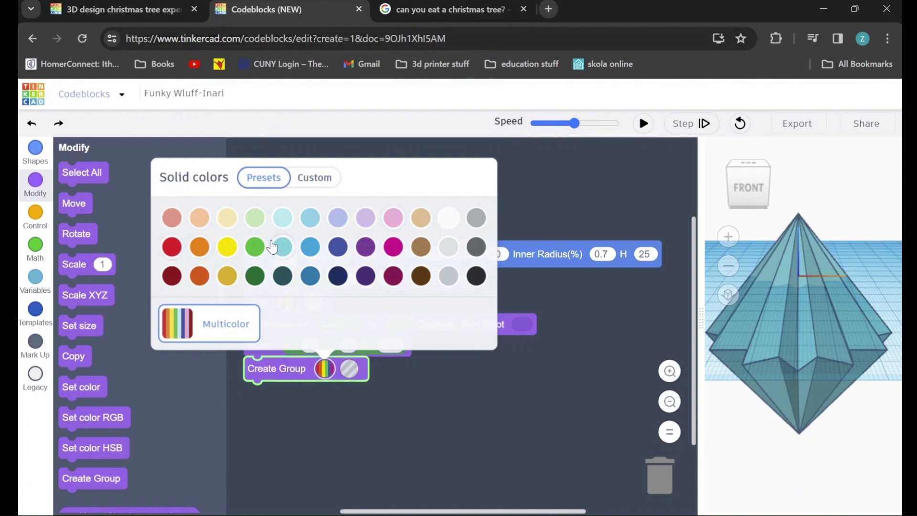
pyautogui.click(199, 247)
pyautogui.click(172, 248)
pyautogui.click(313, 409)
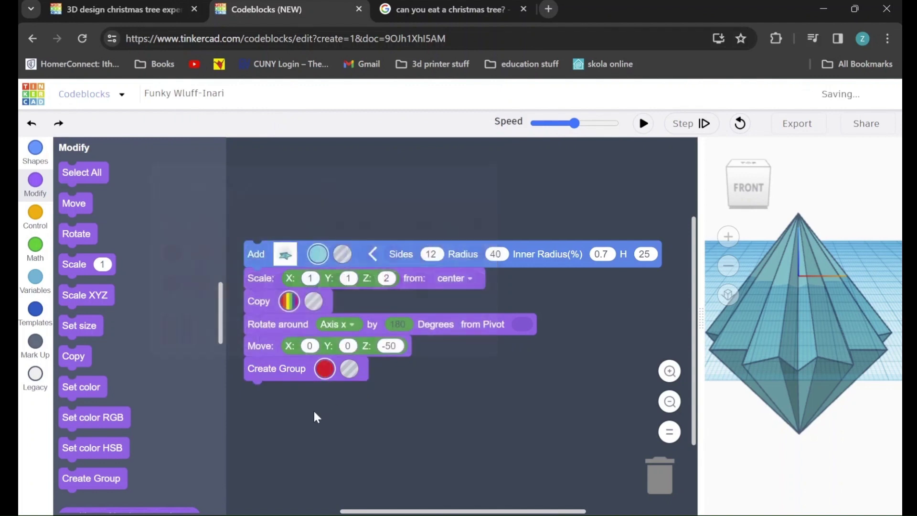
pyautogui.click(643, 124)
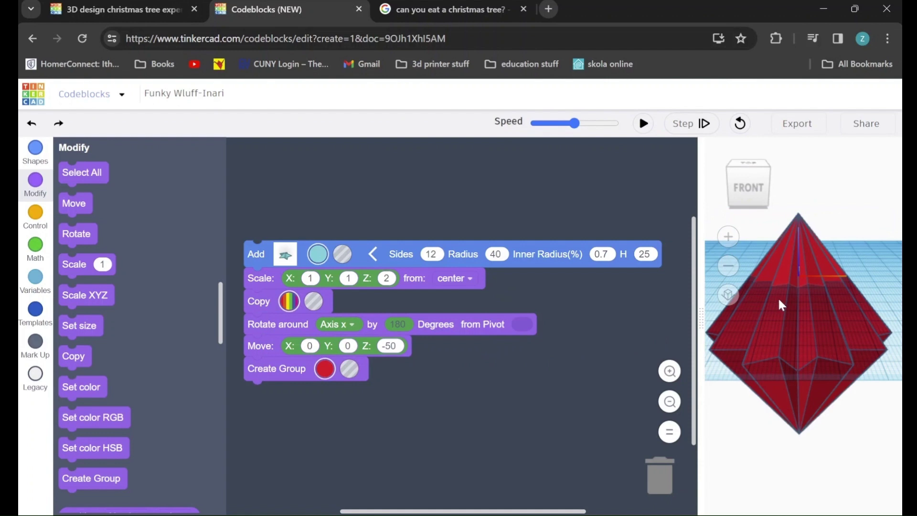
pyautogui.moveTo(772, 269)
pyautogui.mouseDown(button='right')
pyautogui.moveTo(774, 256)
pyautogui.moveTo(758, 260)
pyautogui.moveTo(768, 265)
pyautogui.mouseUp(button='right')
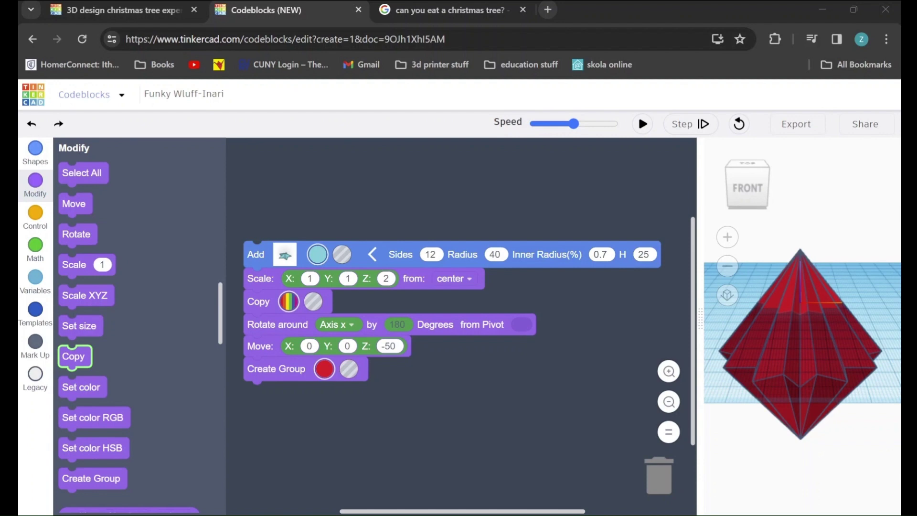
# Add another Copy block after the group and colour it green.
pyautogui.moveTo(72, 357); pyautogui.dragTo(265, 396)
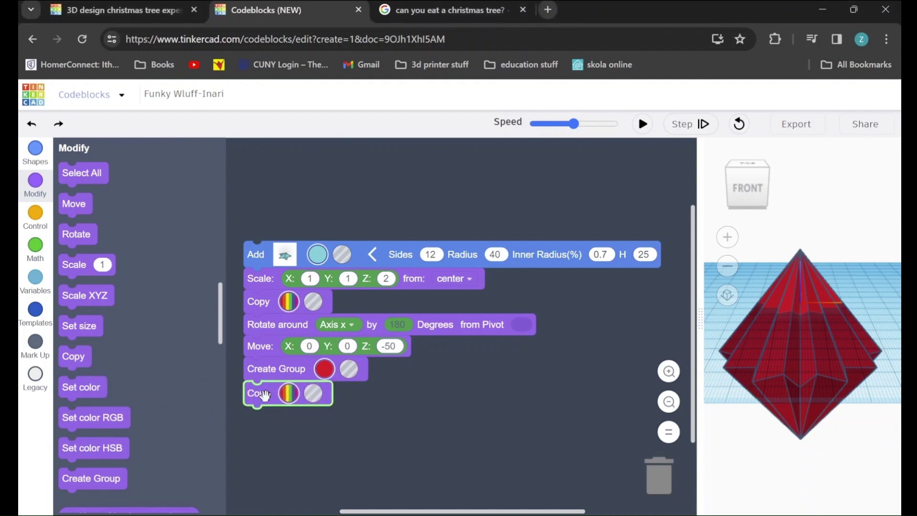
pyautogui.click(292, 392)
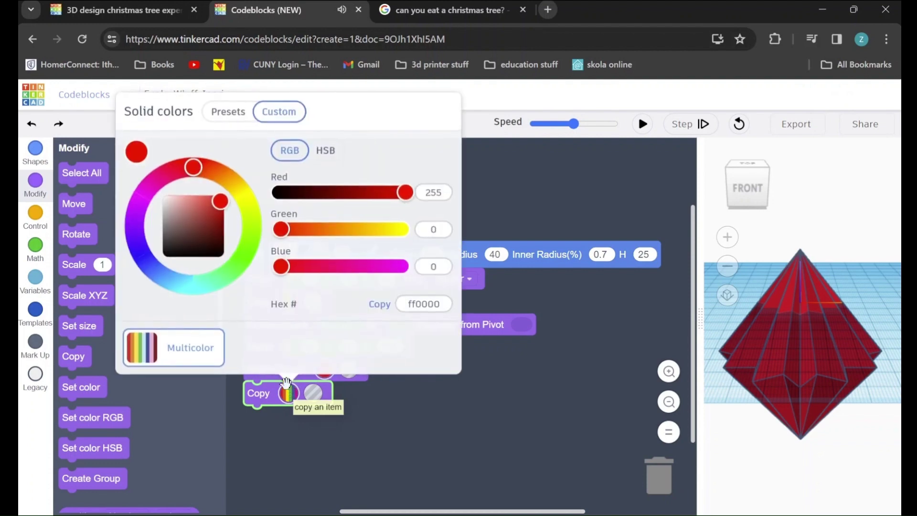
pyautogui.click(229, 117)
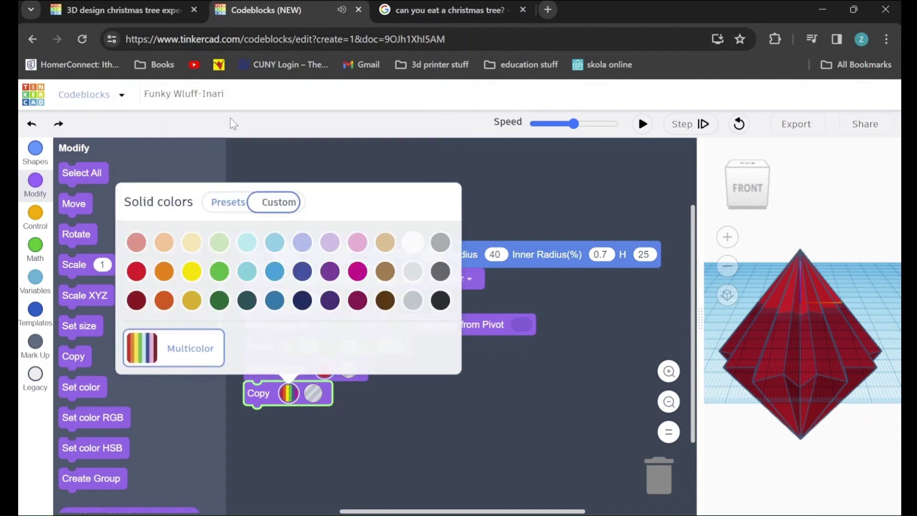
pyautogui.click(221, 275)
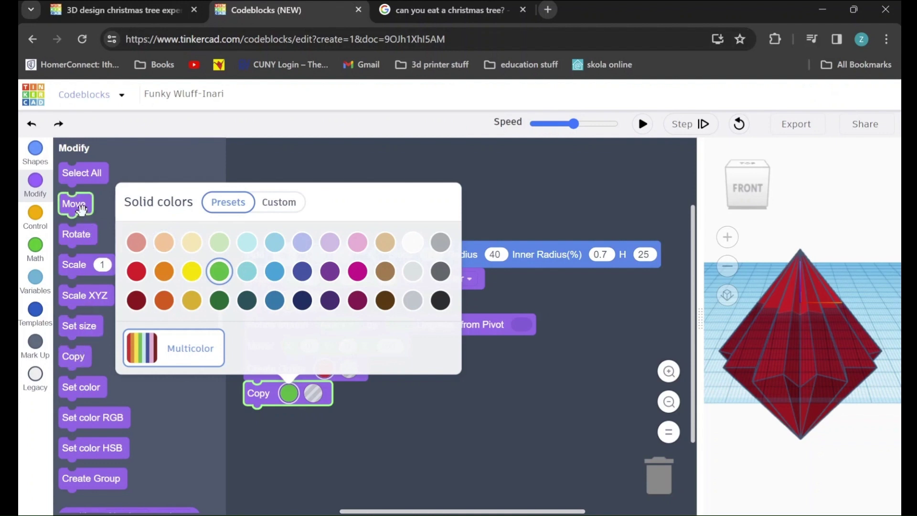
# Add a Move block under the green copy with Z set to 25.
pyautogui.scroll(4, 81, 210)
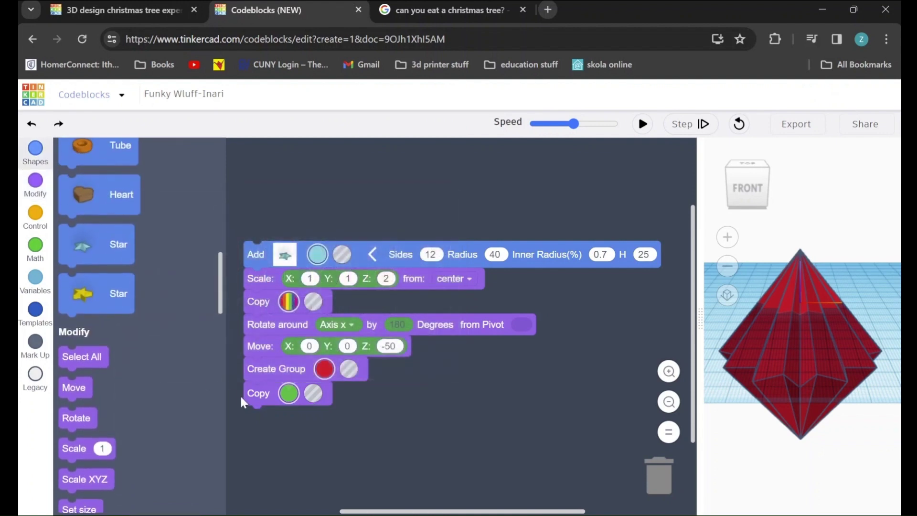
pyautogui.scroll(-3, 198, 258)
pyautogui.scroll(-2, 194, 215)
pyautogui.scroll(2, 96, 206)
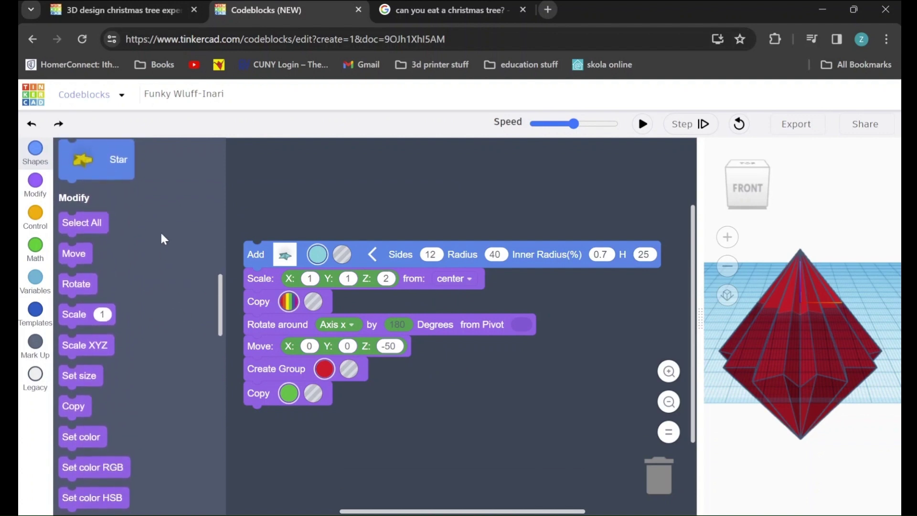
pyautogui.scroll(-2, 81, 203)
pyautogui.moveTo(81, 204); pyautogui.dragTo(263, 423)
pyautogui.scroll(-3, 154, 330)
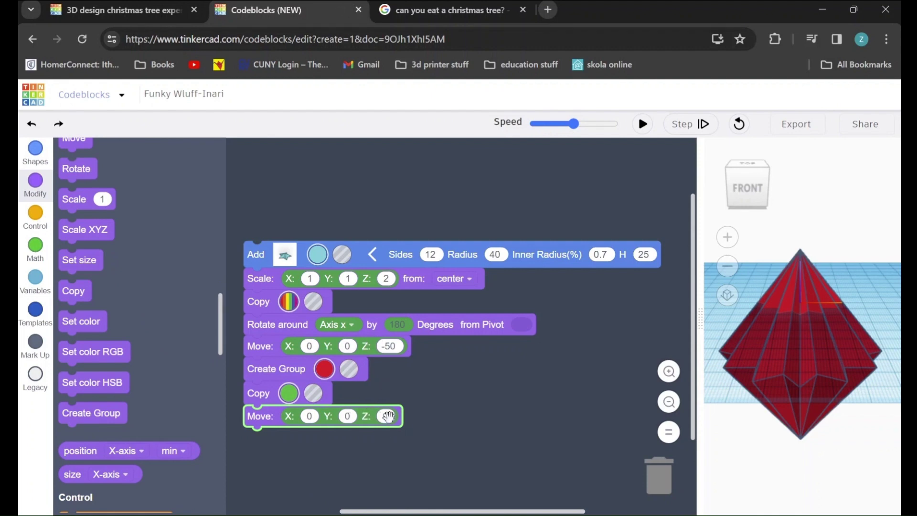
pyautogui.write('25')
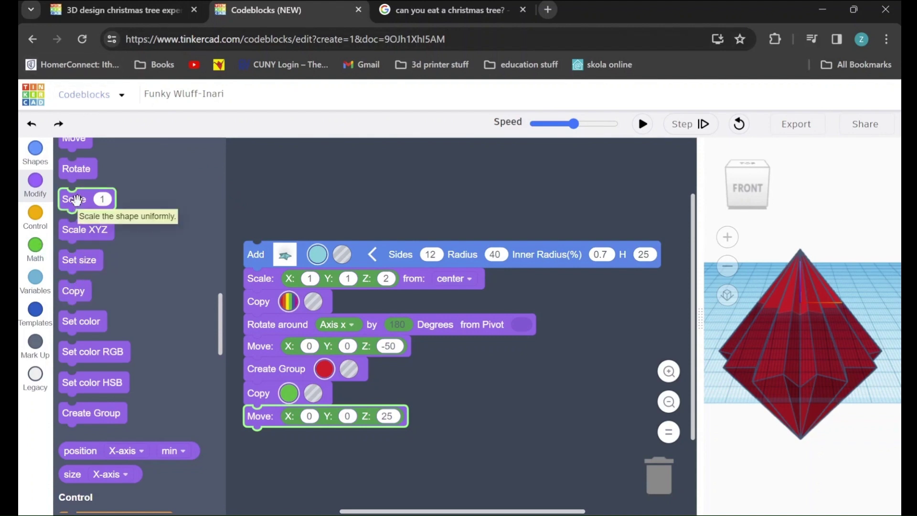
# Add a uniform Scale block with factor .8 after the move.
pyautogui.moveTo(76, 199); pyautogui.dragTo(263, 439)
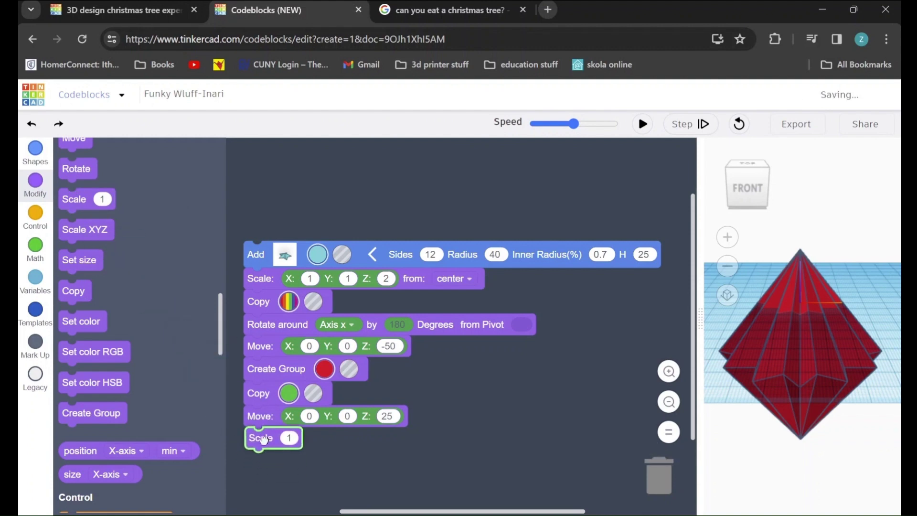
pyautogui.click(289, 438)
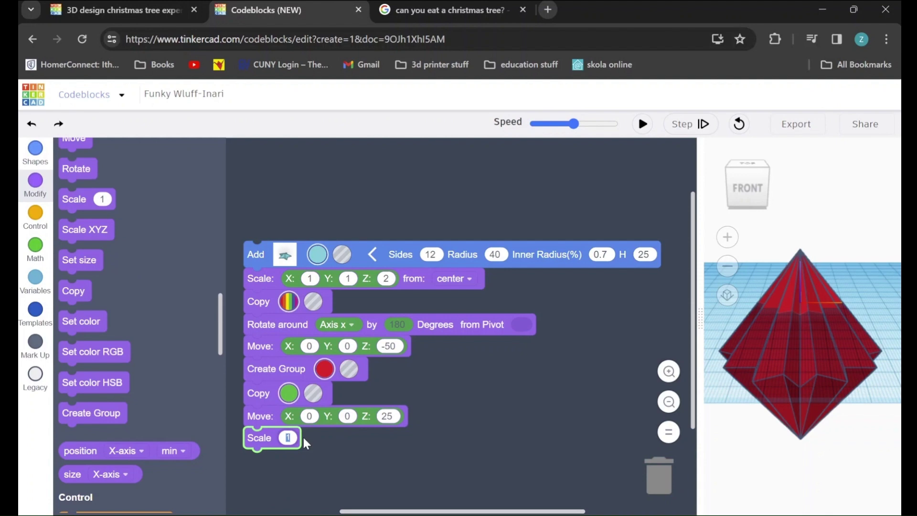
pyautogui.write('8')
pyautogui.press('Return')
# Add a Rotate around block set to the z axis at 45 degrees.
pyautogui.click(75, 175)
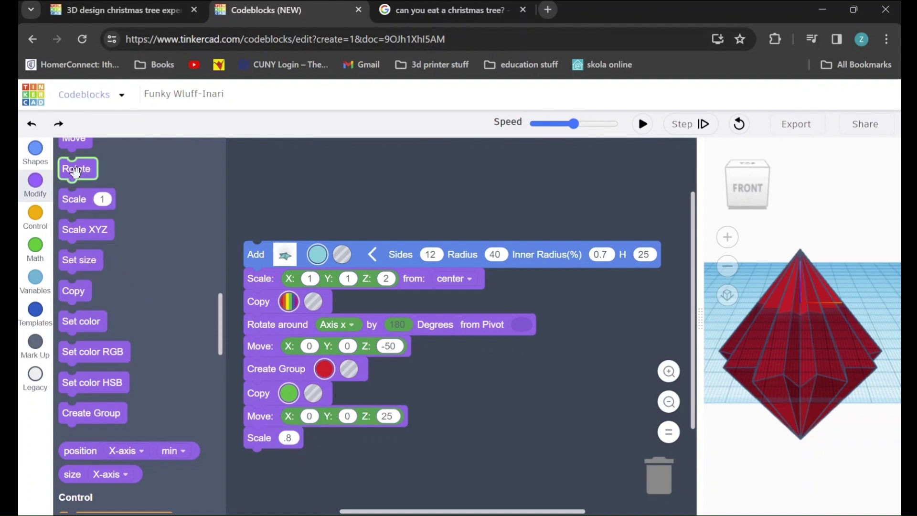
pyautogui.moveTo(79, 171); pyautogui.dragTo(264, 460)
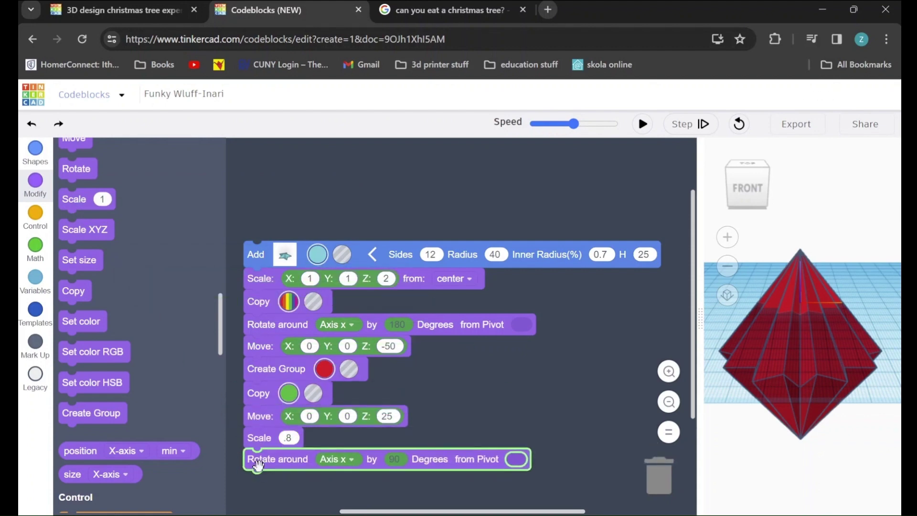
pyautogui.click(340, 459)
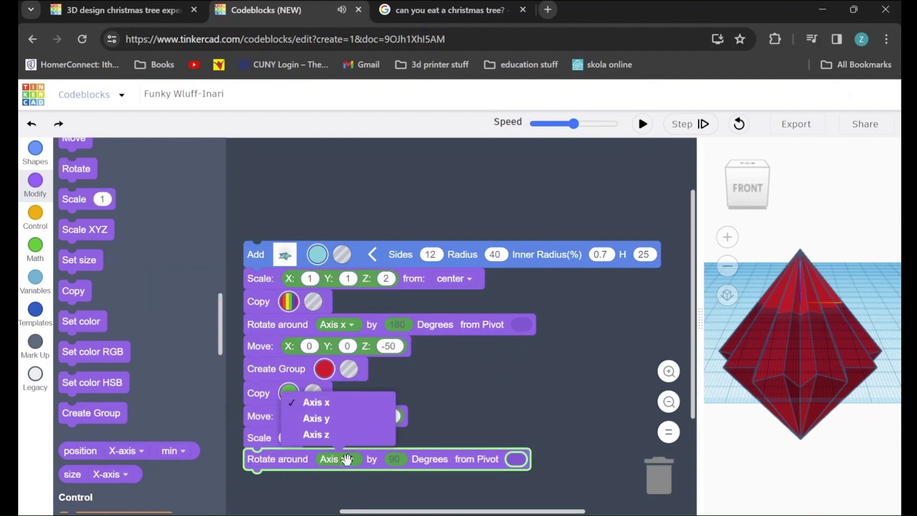
pyautogui.click(328, 429)
pyautogui.click(402, 459)
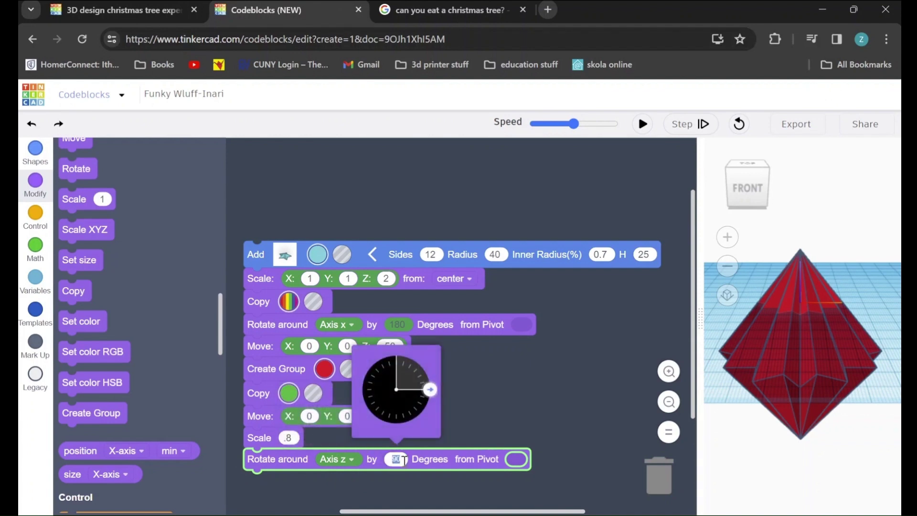
pyautogui.moveTo(430, 393); pyautogui.dragTo(418, 375)
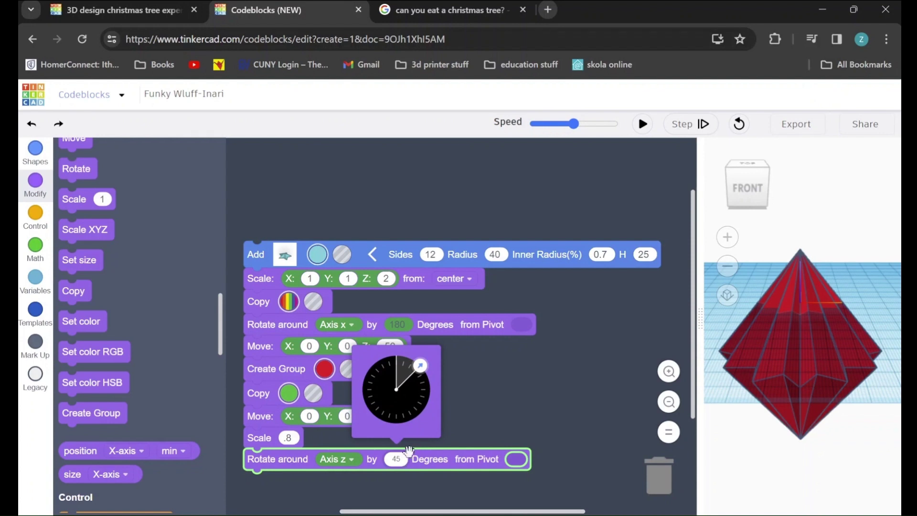
pyautogui.click(538, 359)
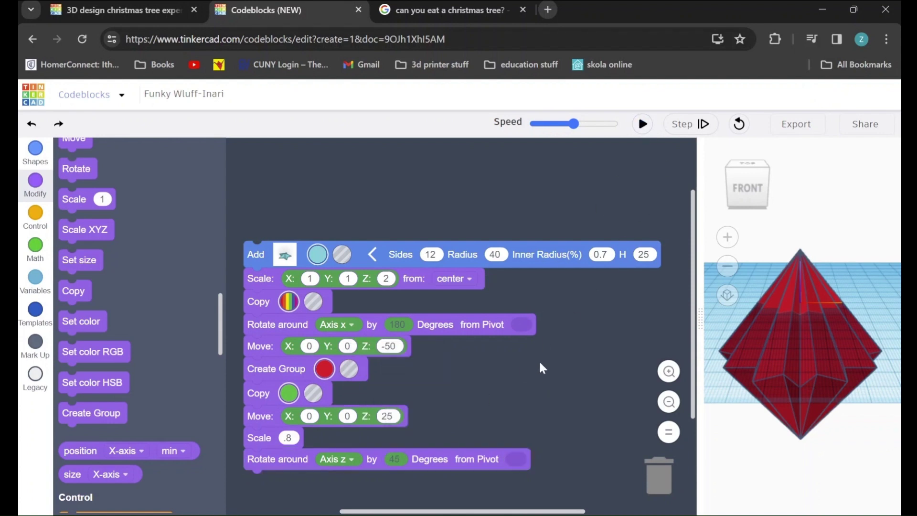
# Run the program to rebuild the stacked red, green and white star-layer model.
pyautogui.click(642, 124)
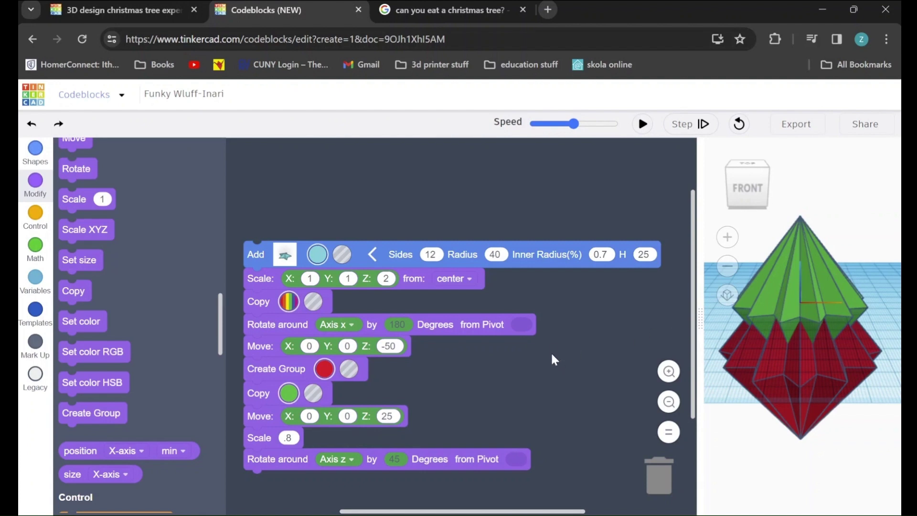
pyautogui.scroll(-3, 552, 356)
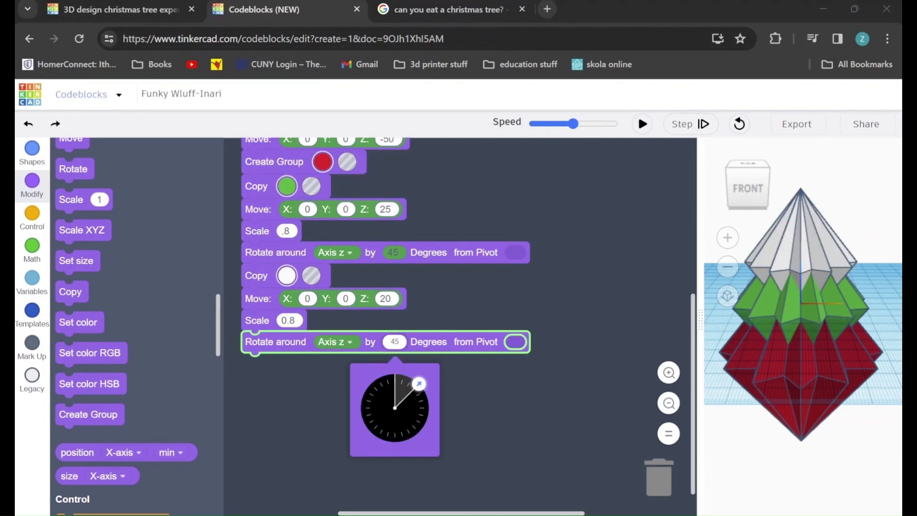
# Add a Copy block below the last rotation and colour it red.
pyautogui.moveTo(71, 291); pyautogui.dragTo(254, 371)
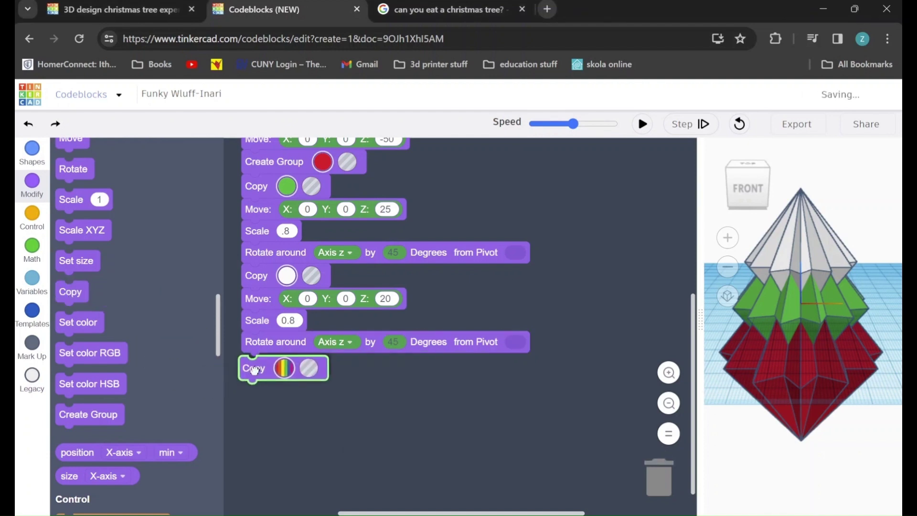
pyautogui.click(284, 367)
pyautogui.click(210, 106)
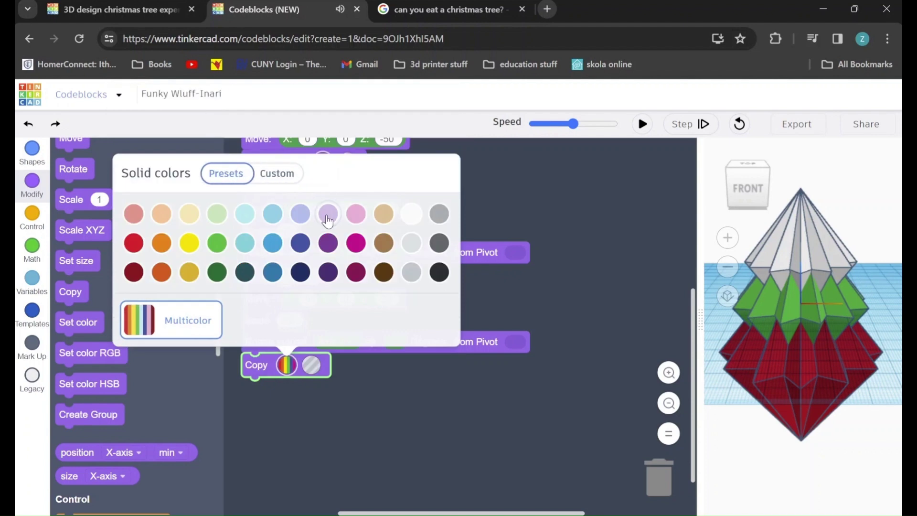
pyautogui.click(135, 243)
pyautogui.click(318, 425)
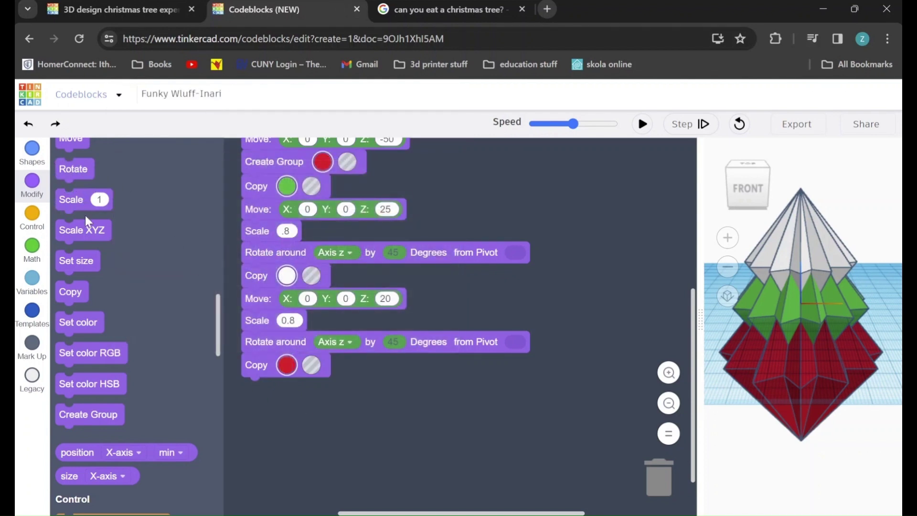
# Add a Move block with Z 15 and a Scale block of .8 under the red copy.
pyautogui.moveTo(71, 142); pyautogui.dragTo(252, 389)
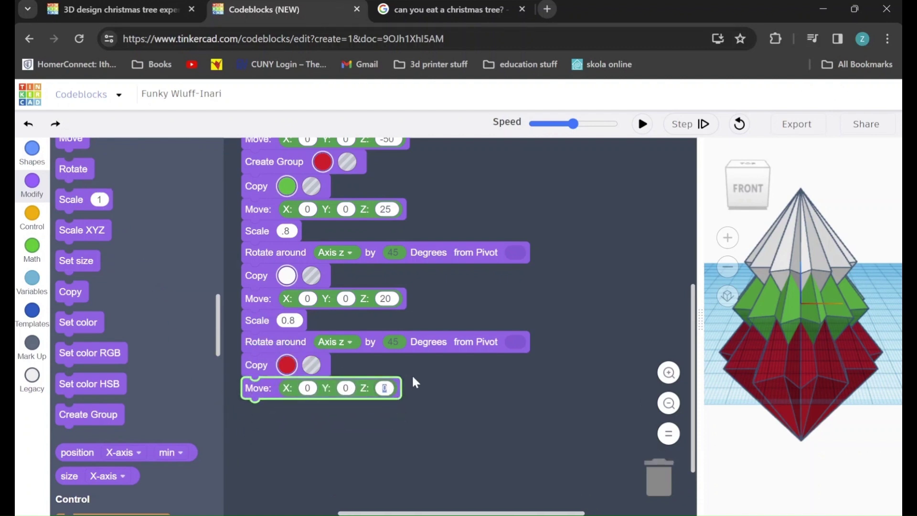
pyautogui.write('15')
pyautogui.moveTo(71, 200); pyautogui.dragTo(253, 410)
pyautogui.click(286, 410)
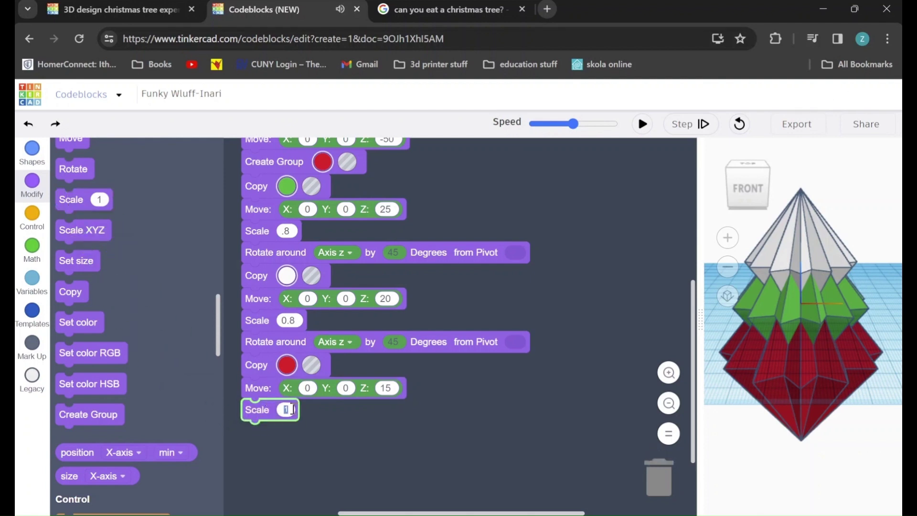
pyautogui.write('.8')
# Add a Rotate around block set to the z axis at 45 degrees.
pyautogui.moveTo(68, 173); pyautogui.dragTo(253, 435)
pyautogui.scroll(-3, 316, 367)
pyautogui.click(341, 316)
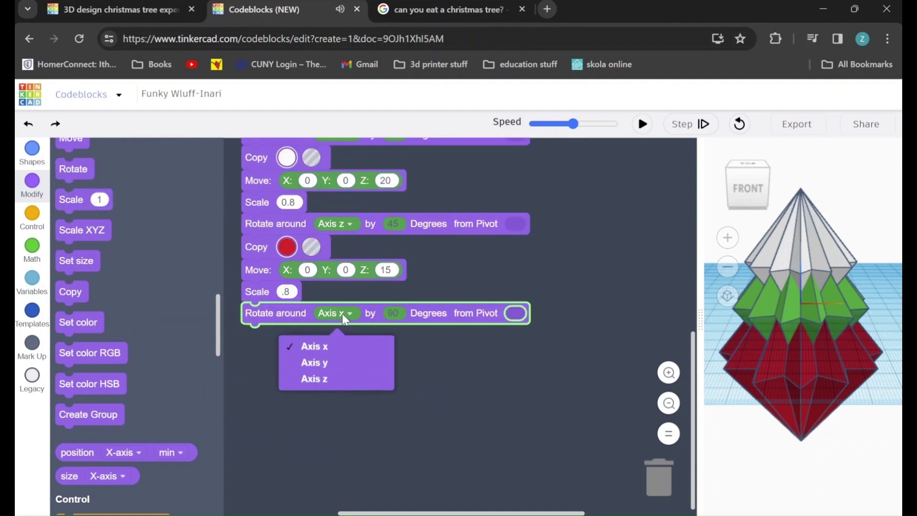
pyautogui.click(317, 379)
pyautogui.click(392, 316)
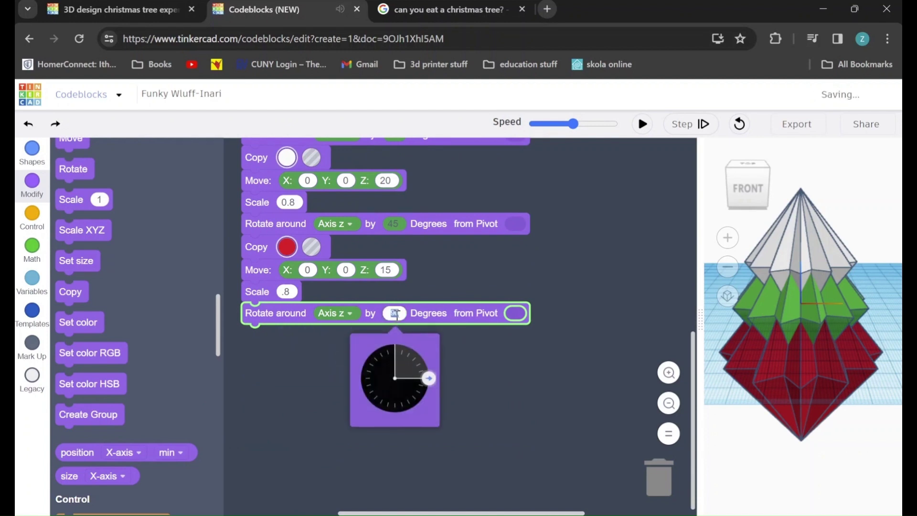
pyautogui.moveTo(428, 379); pyautogui.dragTo(417, 367)
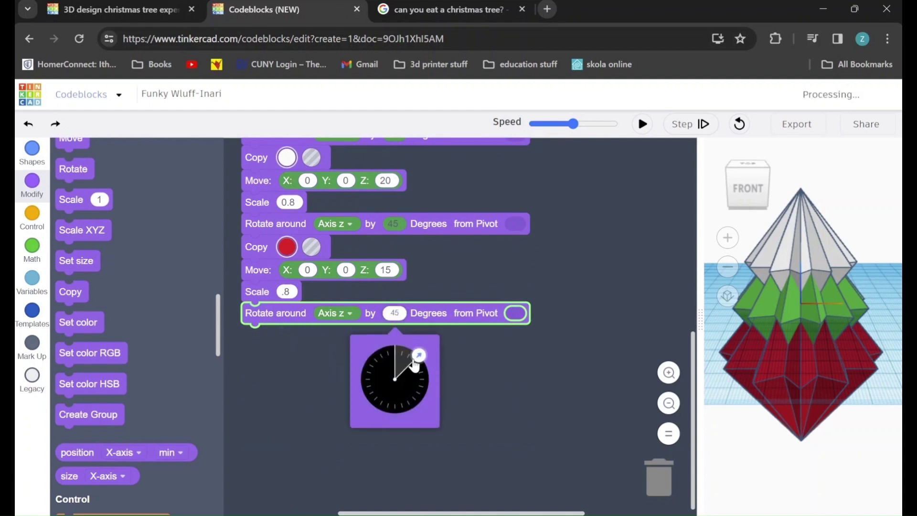
pyautogui.click(310, 354)
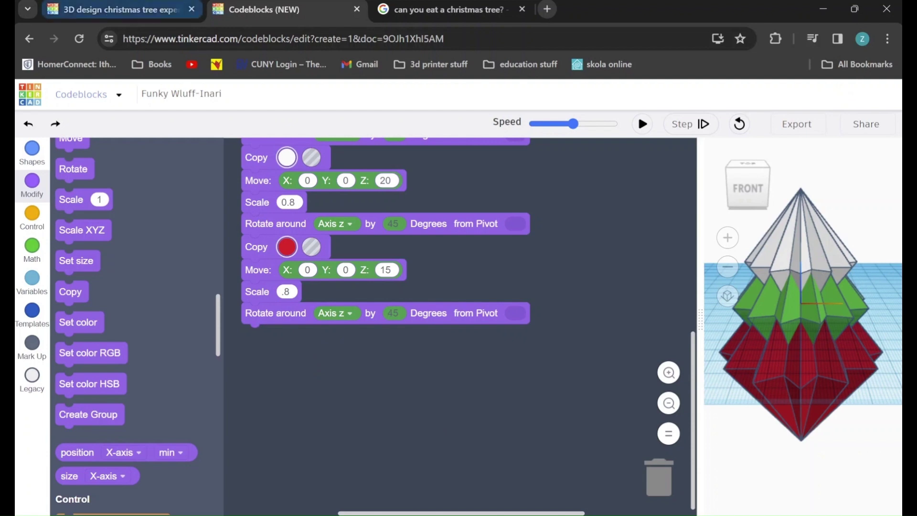
# Add another Copy block at the script end and set its colour to the green preset.
pyautogui.moveTo(71, 292); pyautogui.dragTo(259, 338)
pyautogui.click(286, 336)
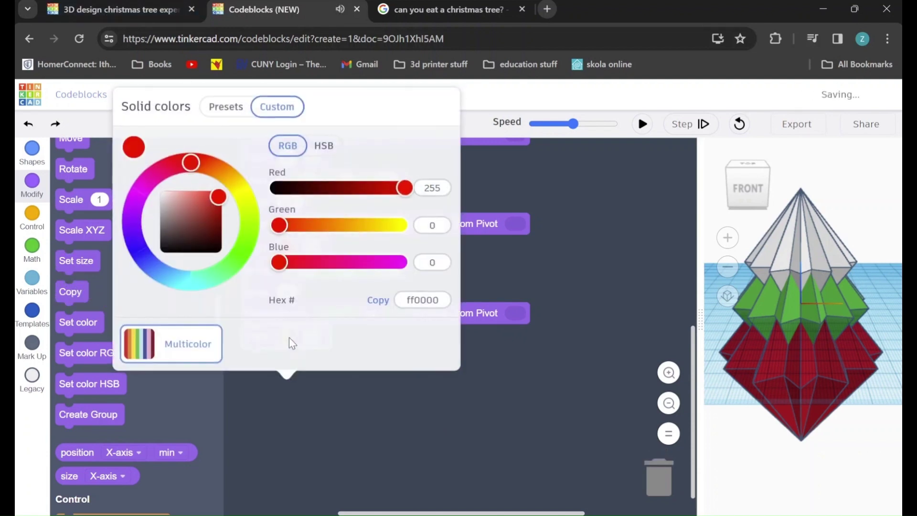
pyautogui.click(216, 143)
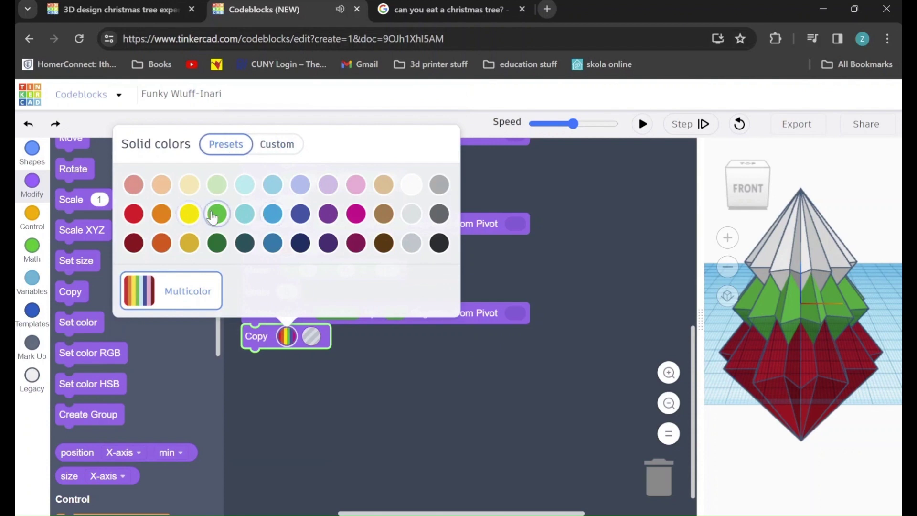
pyautogui.click(217, 213)
pyautogui.click(295, 388)
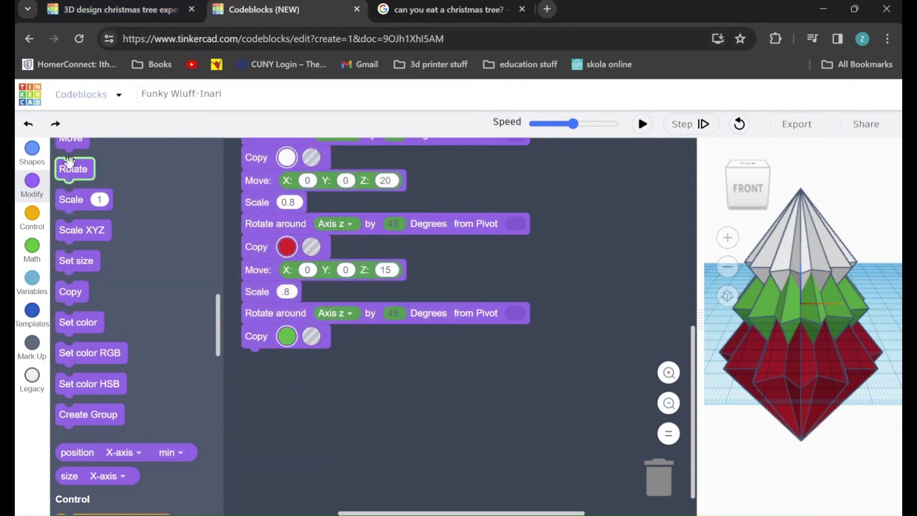
# Under the green copy, add a Move block with Z 11 and a Scale block of .8.
pyautogui.moveTo(71, 143); pyautogui.dragTo(254, 361)
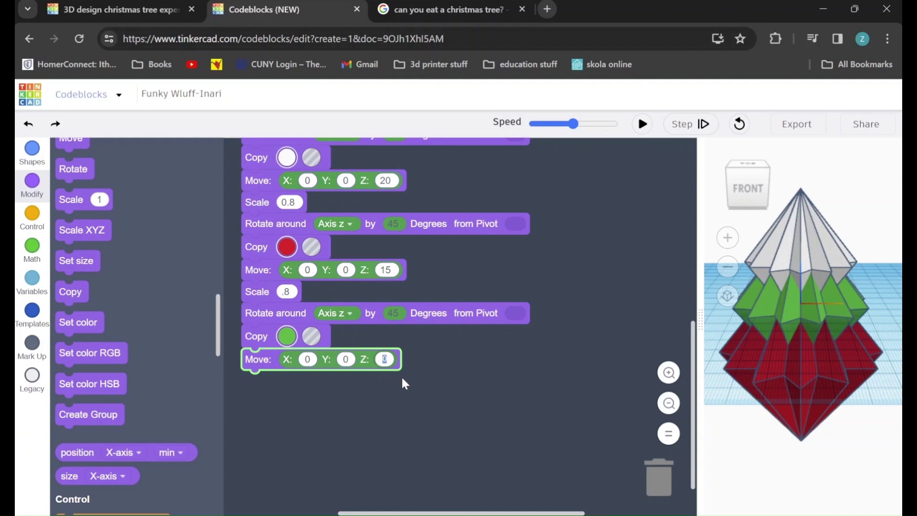
pyautogui.write('11')
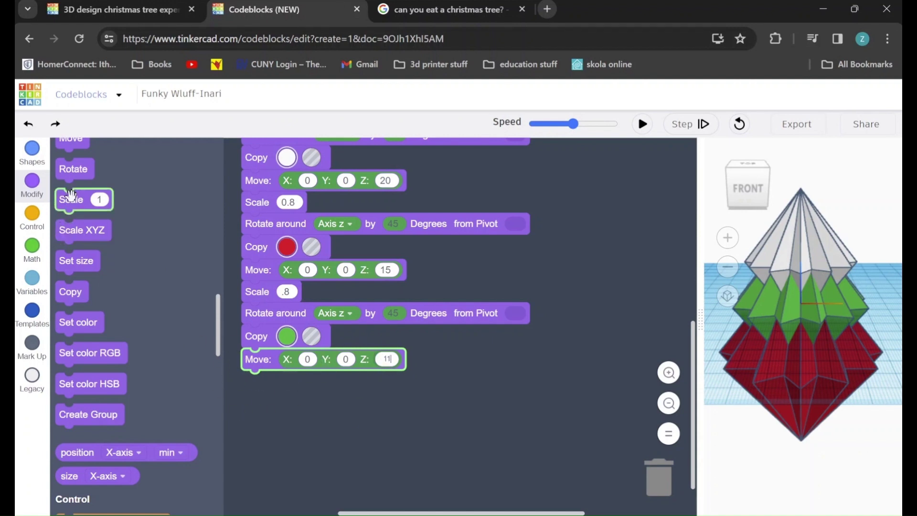
pyautogui.moveTo(71, 196); pyautogui.dragTo(256, 382)
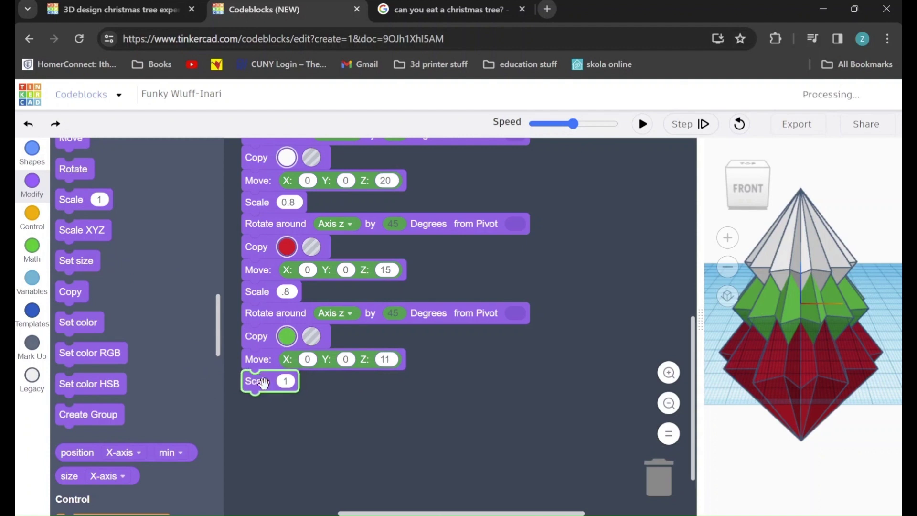
pyautogui.click(286, 385)
pyautogui.write('.8')
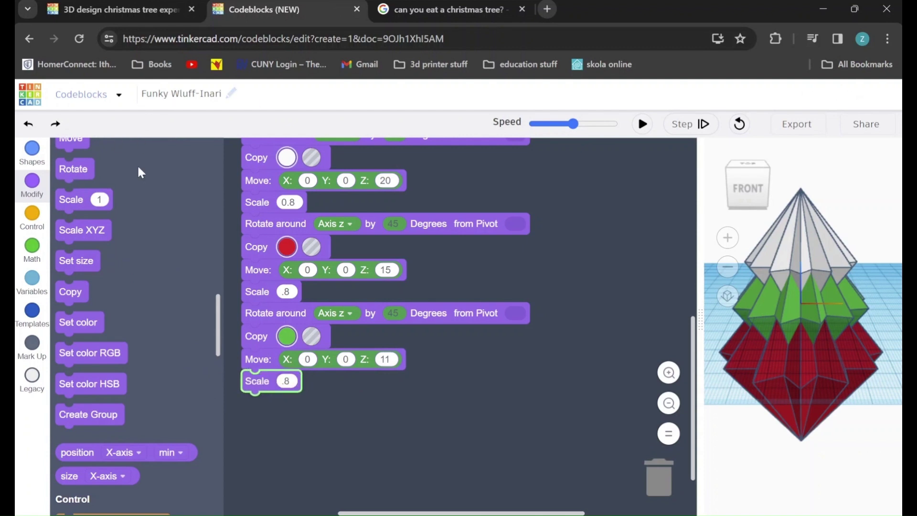
# Add a Rotate block turning 45 degrees around the z axis after the scale.
pyautogui.click(73, 169)
pyautogui.moveTo(112, 249); pyautogui.dragTo(312, 401)
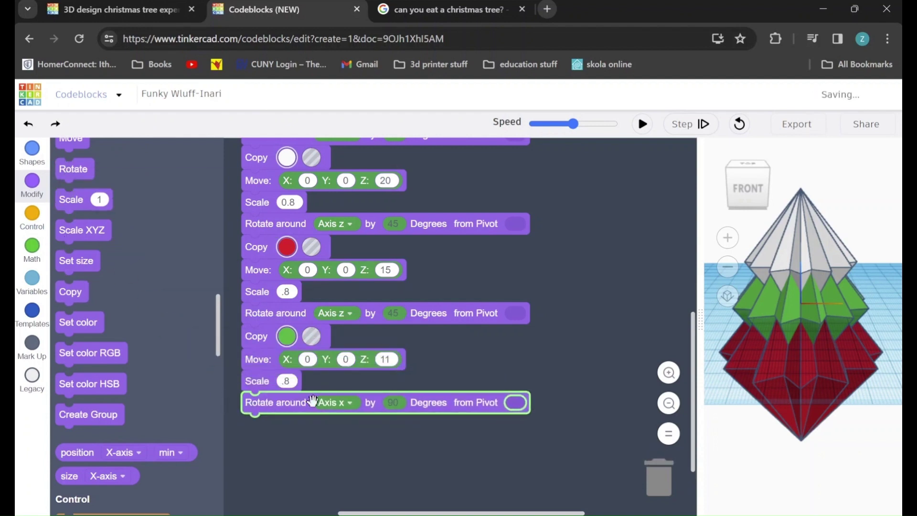
pyautogui.click(345, 400)
pyautogui.click(317, 468)
pyautogui.click(393, 403)
pyautogui.moveTo(427, 469); pyautogui.dragTo(418, 450)
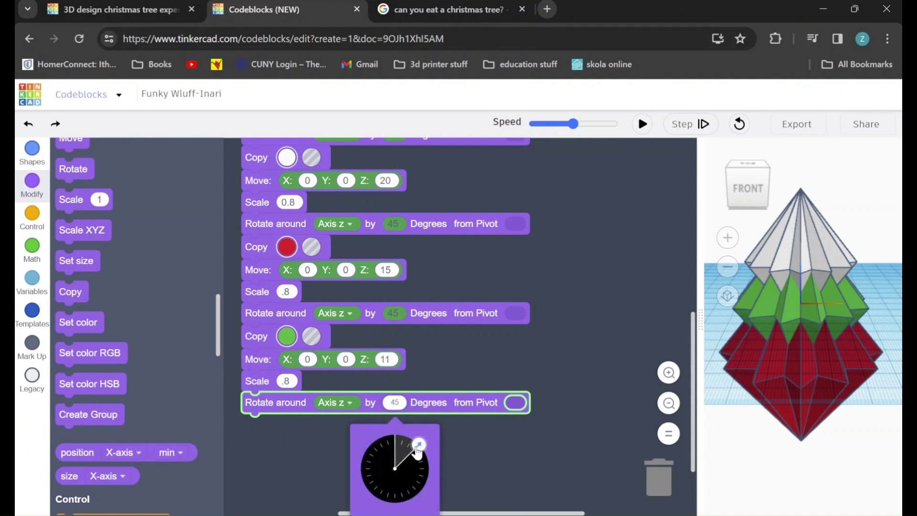
pyautogui.click(313, 450)
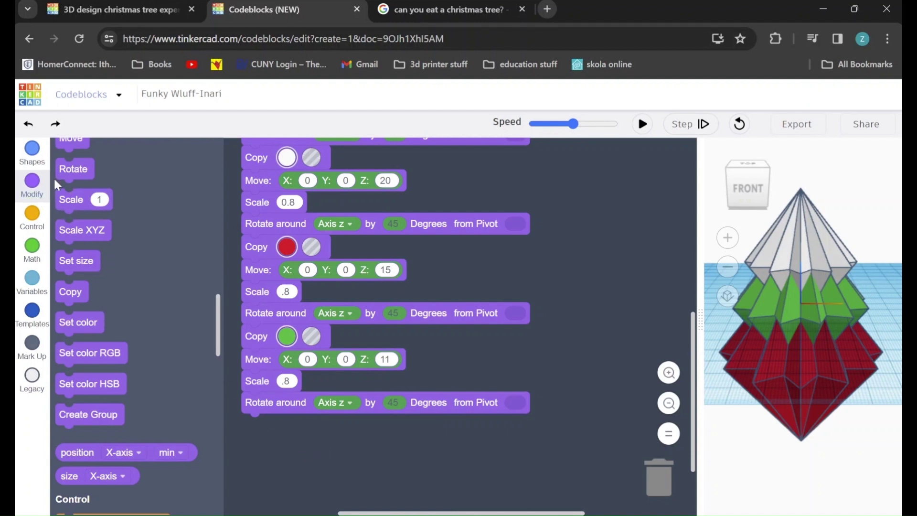
# Add a new Copy block at the script end and make it white.
pyautogui.moveTo(68, 292); pyautogui.dragTo(268, 432)
pyautogui.click(286, 426)
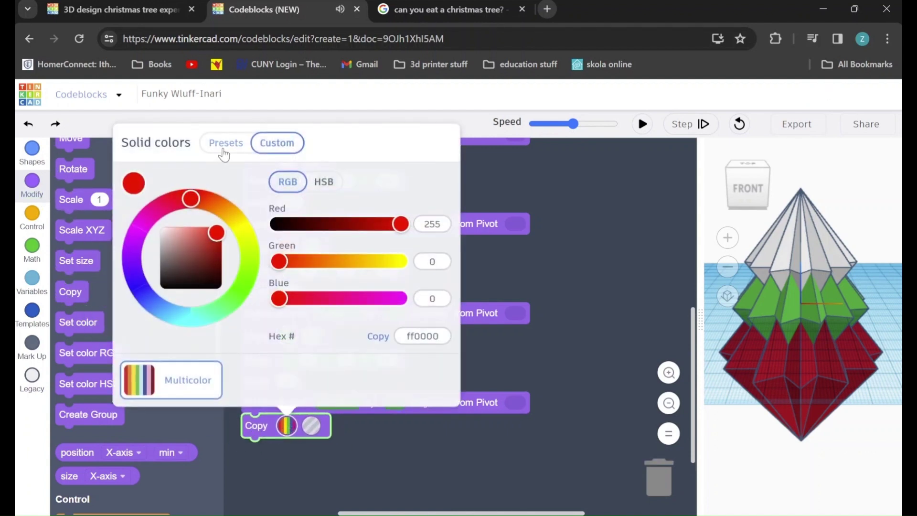
pyautogui.click(224, 152)
pyautogui.click(413, 277)
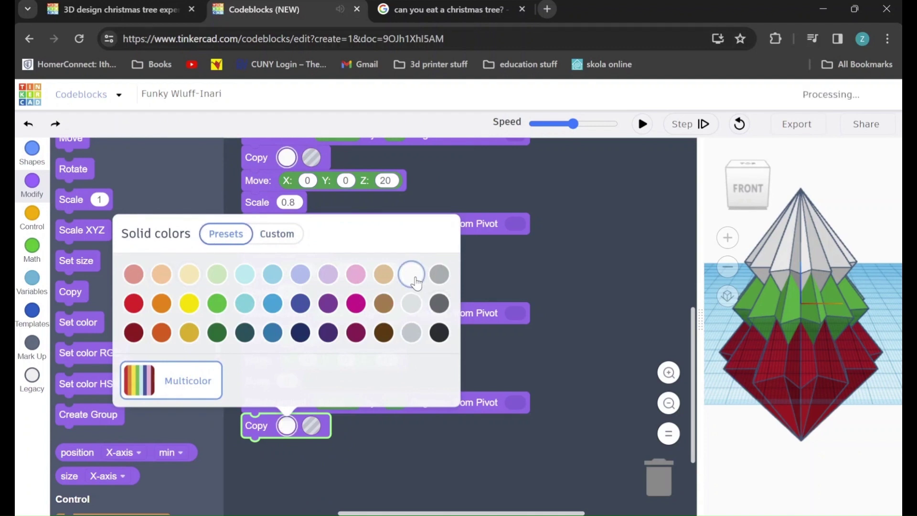
pyautogui.click(547, 439)
# Under the white copy, add a Move block with Z 8 and a Scale block of .8.
pyautogui.scroll(-2, 235, 358)
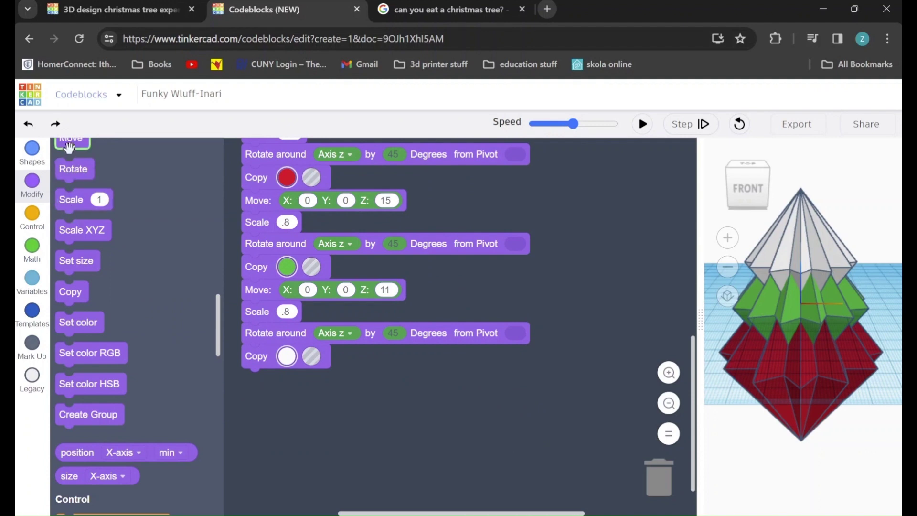
pyautogui.moveTo(71, 140); pyautogui.dragTo(256, 386)
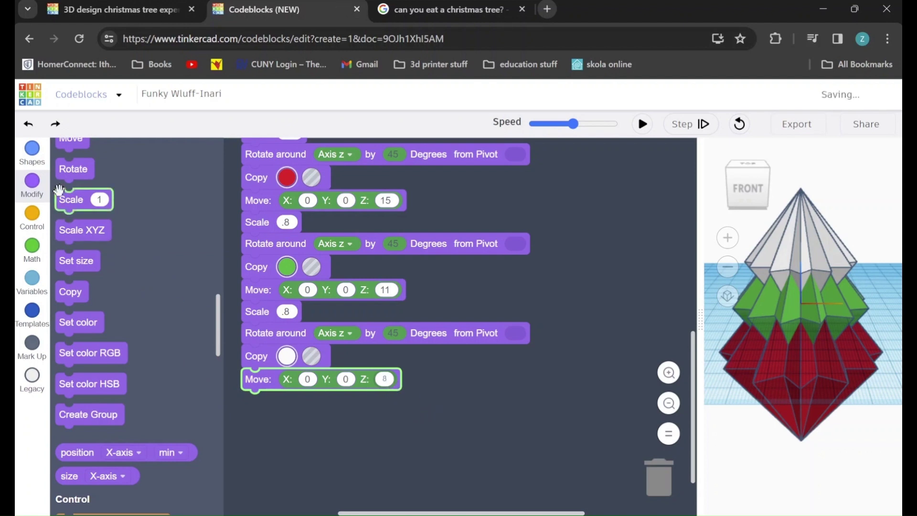
pyautogui.write('8')
pyautogui.click(65, 207)
pyautogui.moveTo(66, 207); pyautogui.dragTo(260, 406)
pyautogui.click(288, 401)
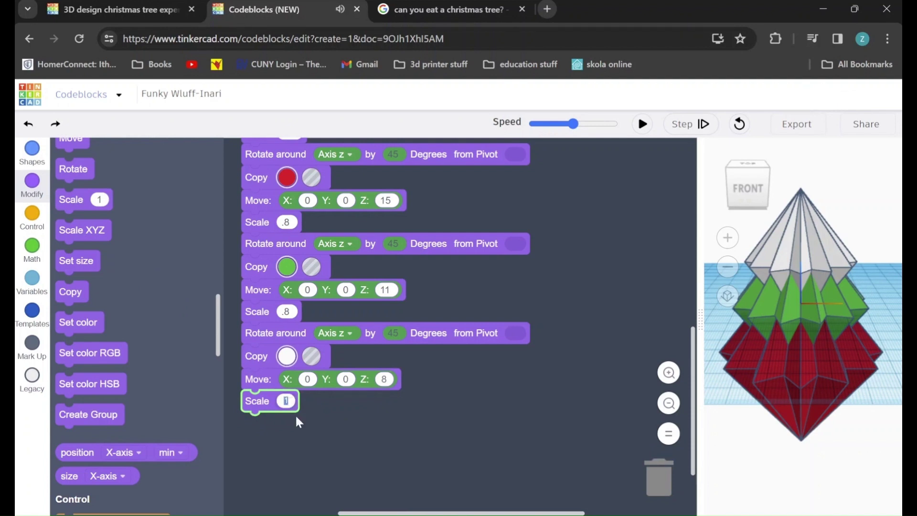
pyautogui.write('.8')
pyautogui.click(328, 435)
# Add a Rotate block turning 45 degrees around the z axis after the scale.
pyautogui.scroll(5, 143, 286)
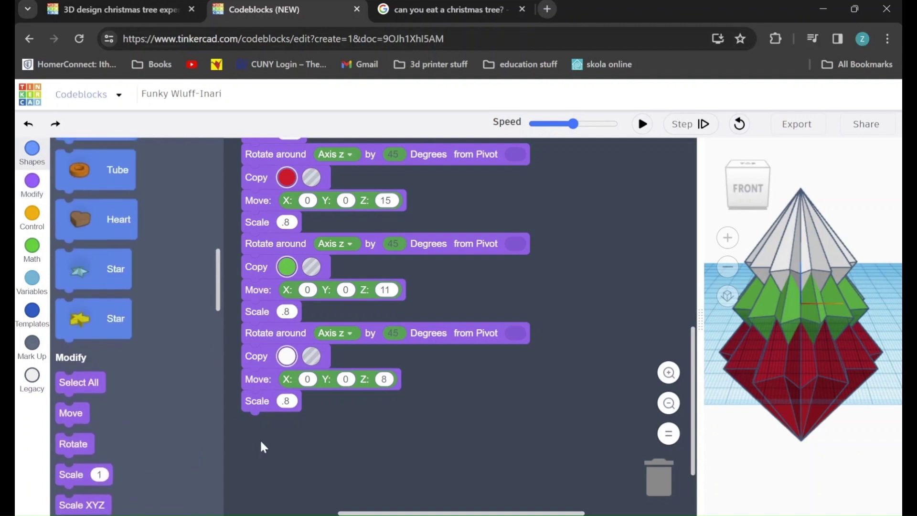
pyautogui.scroll(-3, 198, 256)
pyautogui.scroll(-2, 100, 163)
pyautogui.moveTo(72, 175); pyautogui.dragTo(258, 425)
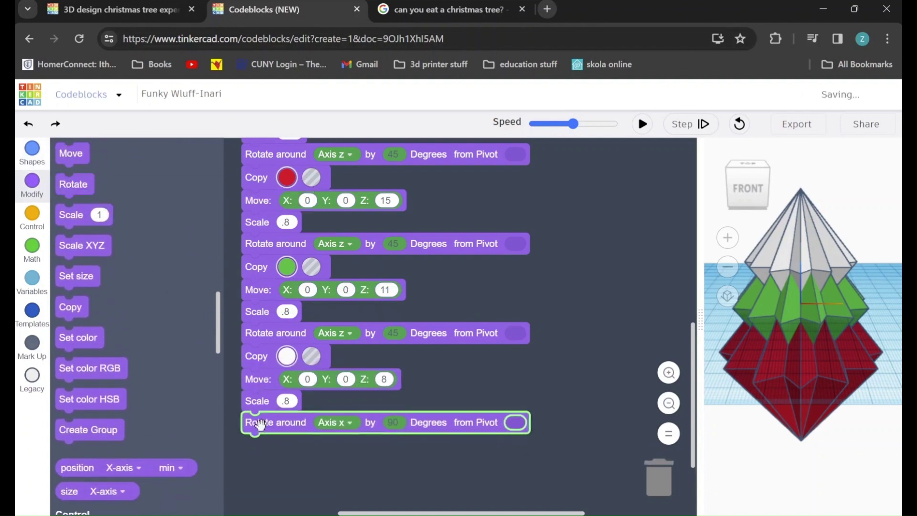
pyautogui.click(346, 420)
pyautogui.click(325, 488)
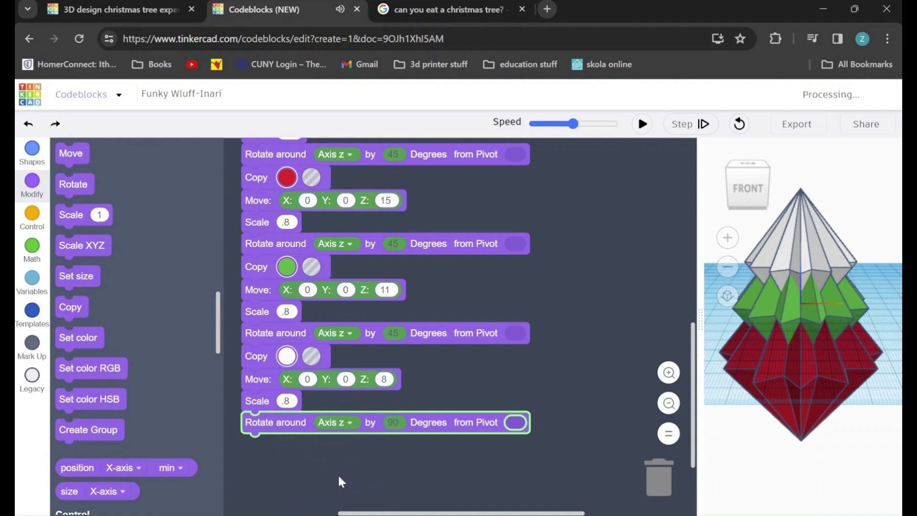
pyautogui.click(393, 422)
pyautogui.moveTo(429, 353); pyautogui.dragTo(419, 329)
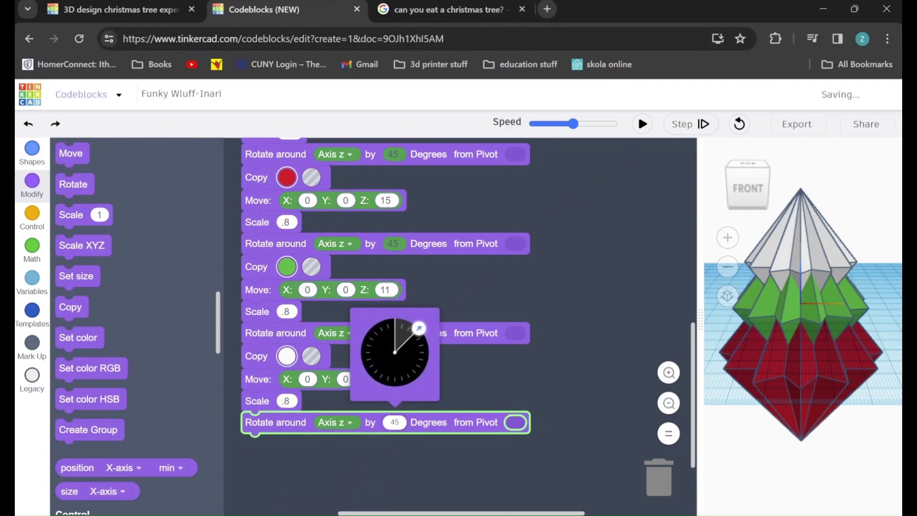
pyautogui.press('Return')
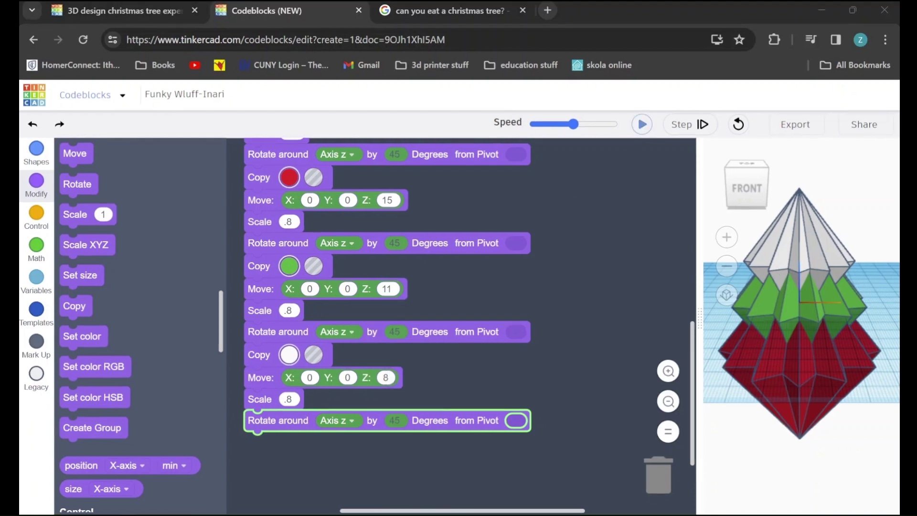
# Run the script and orbit the preview to inspect the six alternating red, green and white star tiers.
pyautogui.click(642, 124)
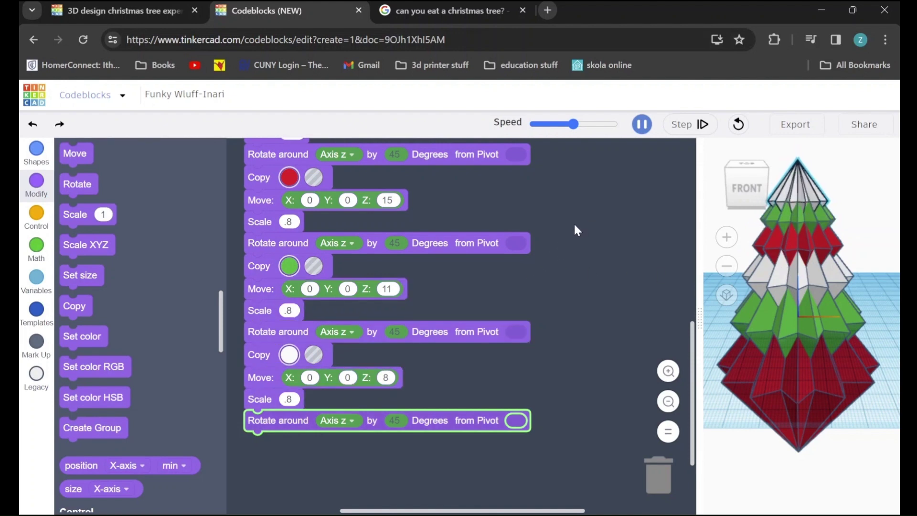
pyautogui.scroll(5, 574, 222)
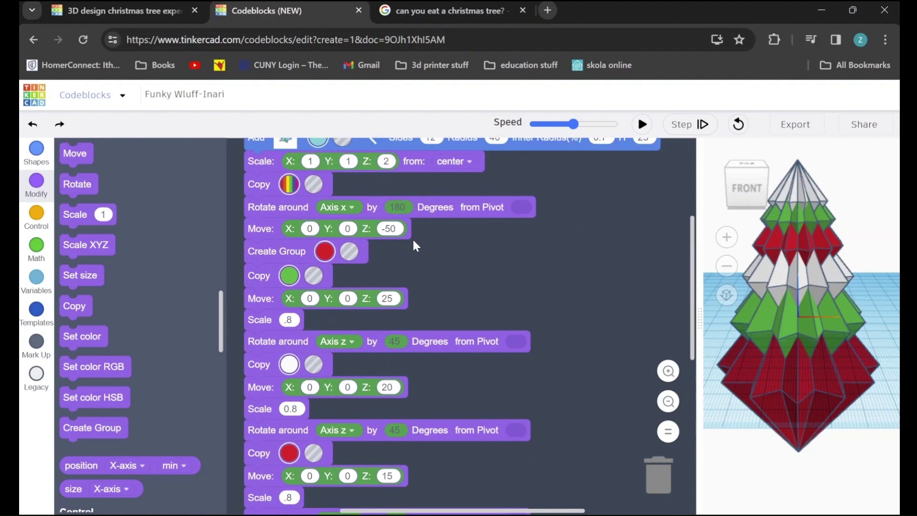
pyautogui.scroll(2, 414, 243)
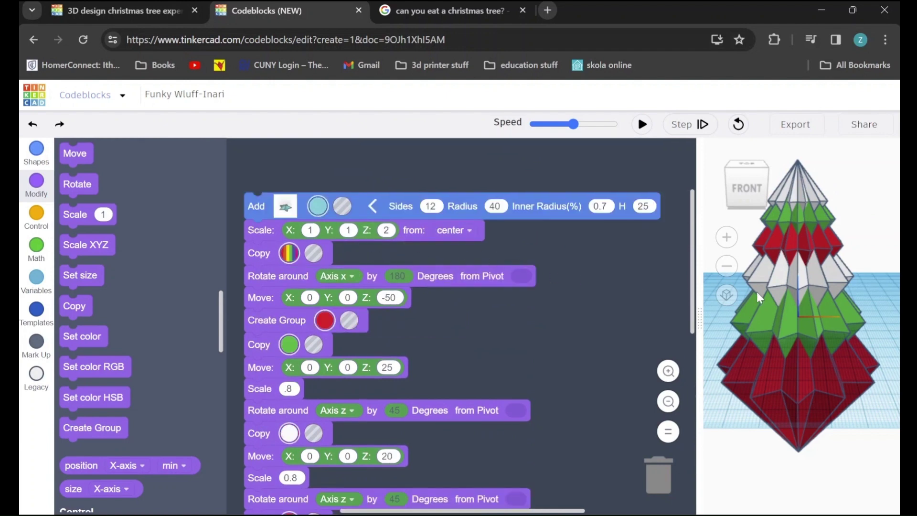
pyautogui.scroll(-7, 539, 314)
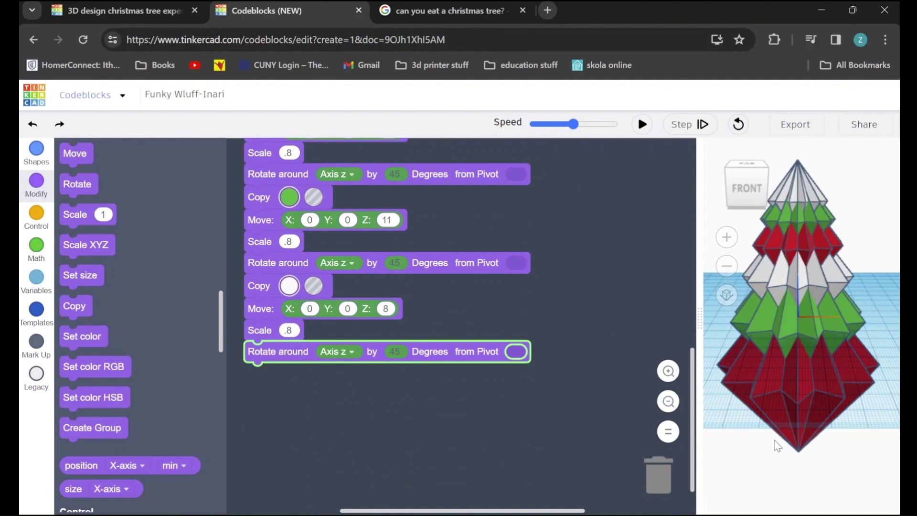
pyautogui.moveTo(777, 479); pyautogui.dragTo(715, 407)
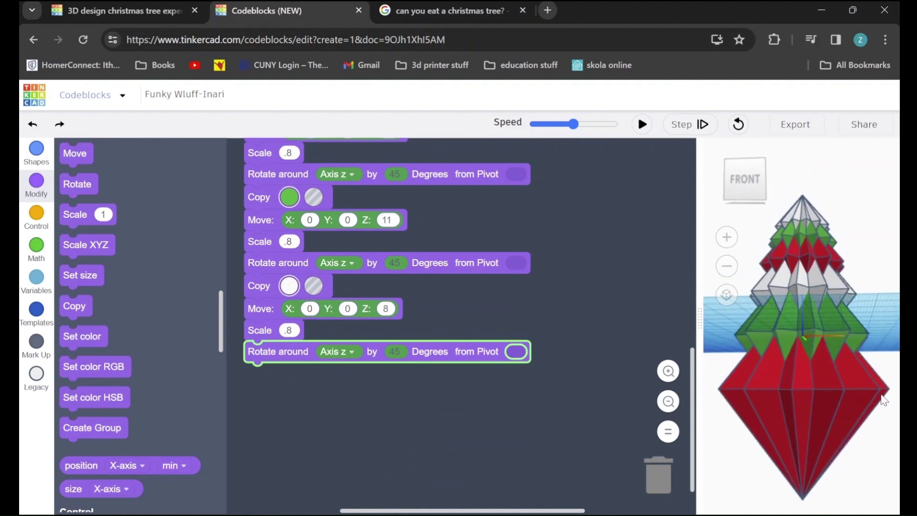
pyautogui.rightClick(577, 254)
pyautogui.click(561, 235)
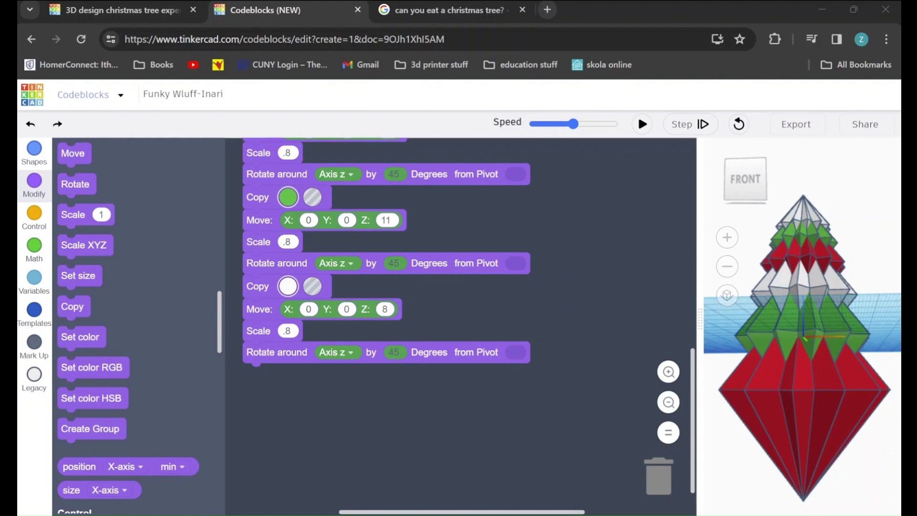
# Add a Box block from Shapes to the end of the script and make it a hole.
pyautogui.moveTo(812, 217); pyautogui.dragTo(807, 242, button='right')
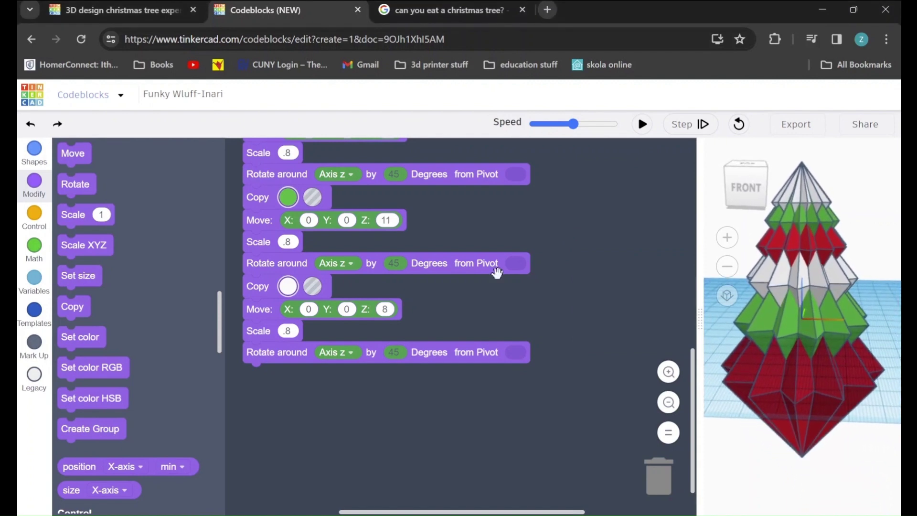
pyautogui.click(34, 150)
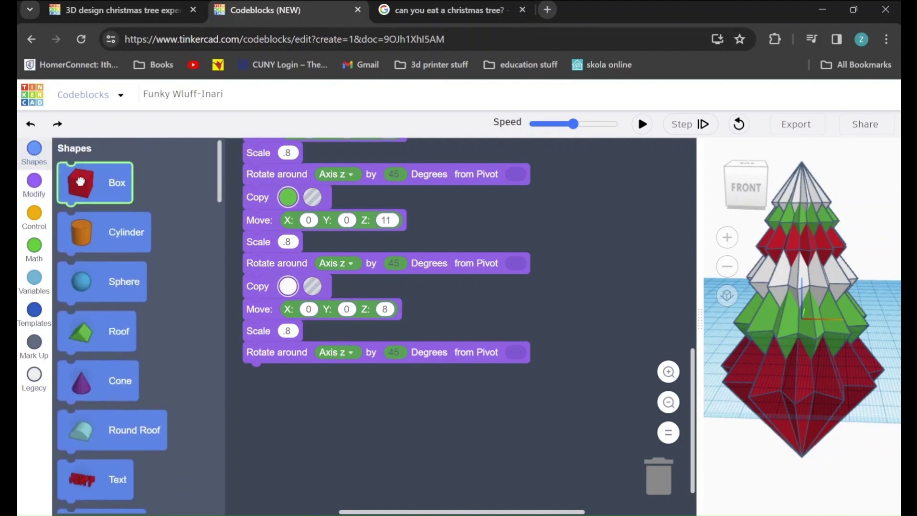
pyautogui.moveTo(81, 182); pyautogui.dragTo(267, 384)
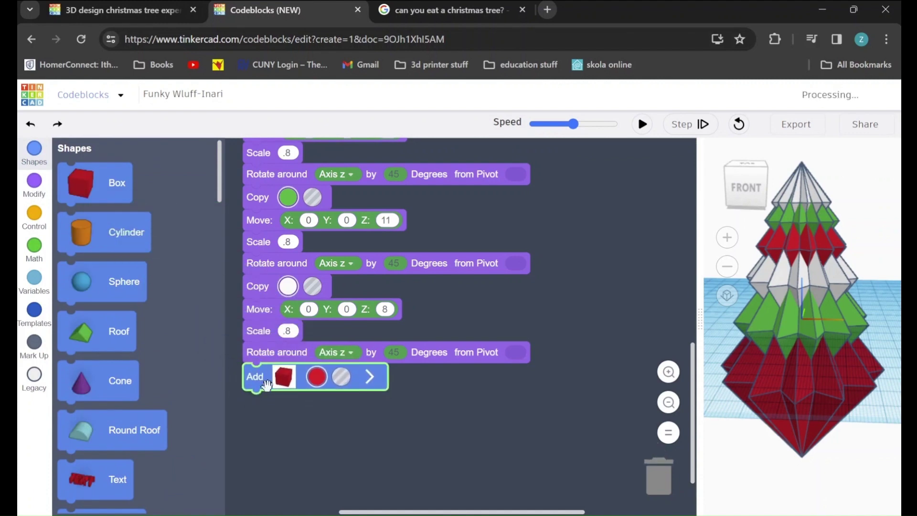
pyautogui.scroll(-2, 287, 363)
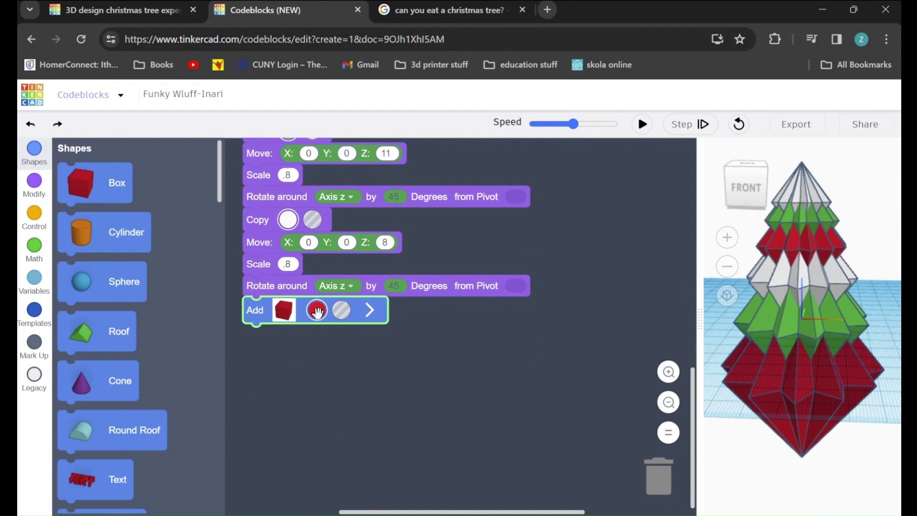
pyautogui.click(342, 310)
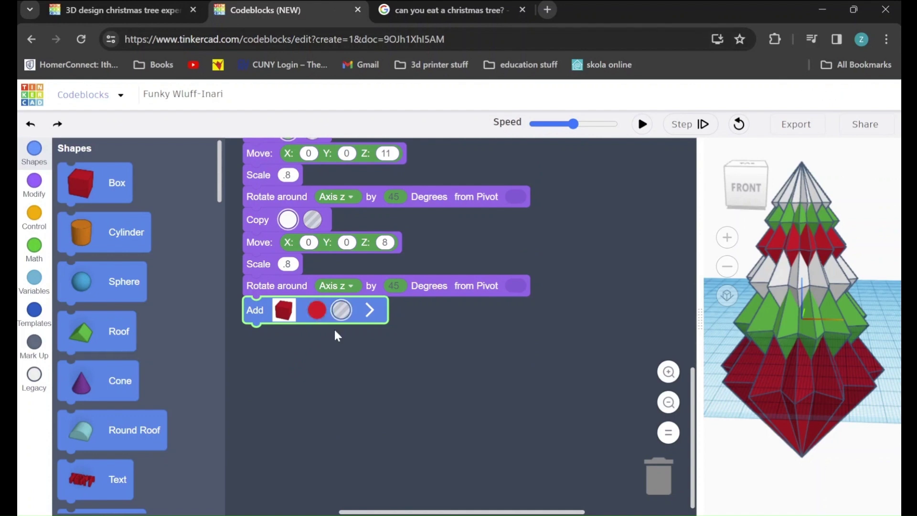
# Set the box hole's width, length and height to 80.
pyautogui.click(370, 311)
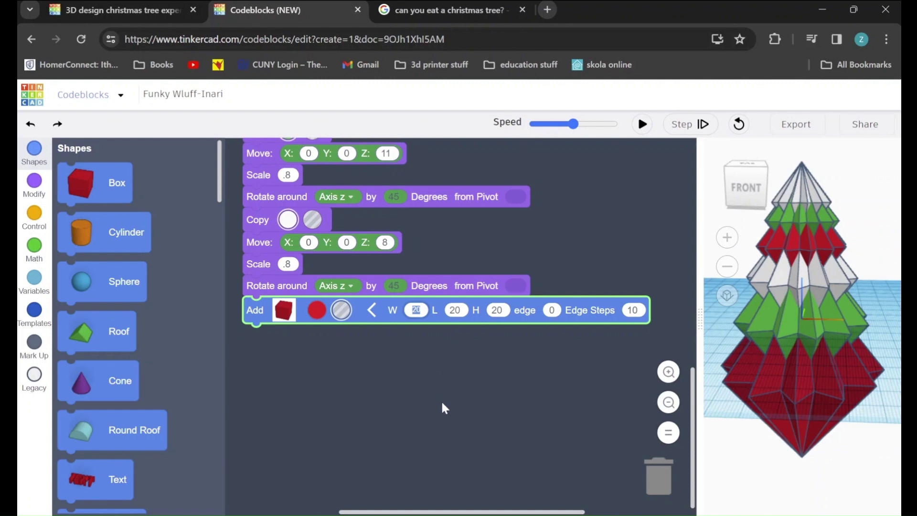
pyautogui.write('80')
pyautogui.click(453, 310)
pyautogui.write('80')
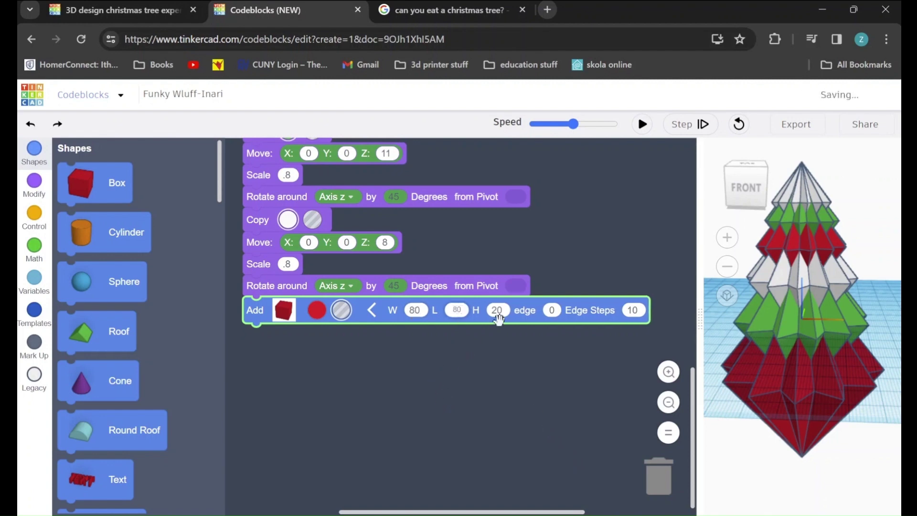
pyautogui.click(498, 310)
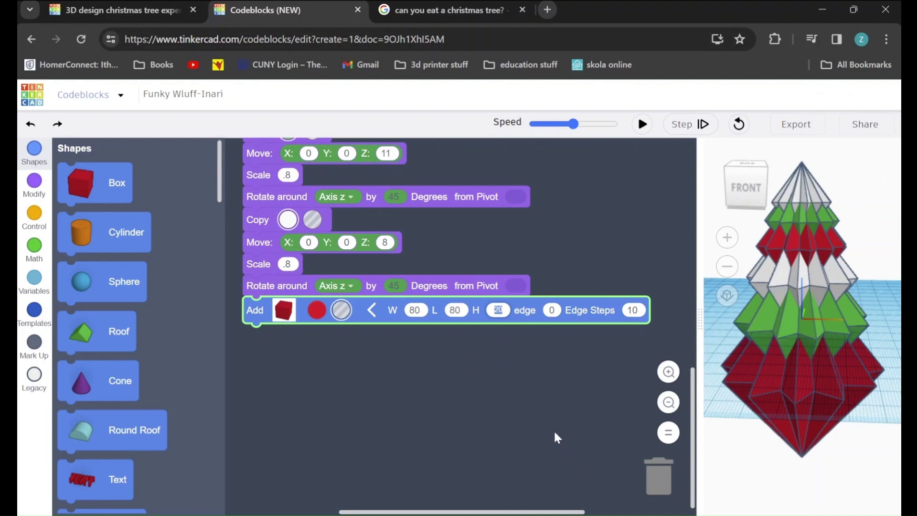
pyautogui.write('80')
# Add a Move block with Z -65 under the box, then finish with a Create Group block.
pyautogui.click(35, 184)
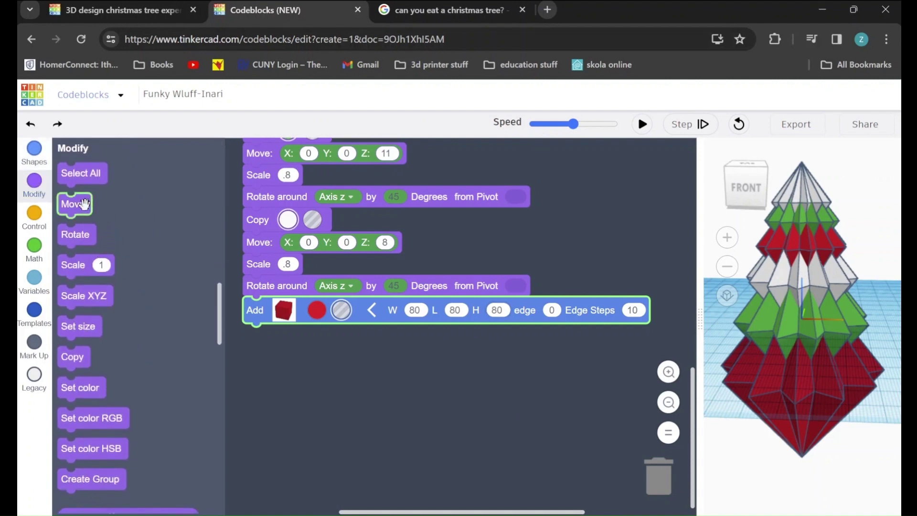
pyautogui.moveTo(84, 204)
pyautogui.mouseDown()
pyautogui.moveTo(85, 233)
pyautogui.moveTo(258, 356)
pyautogui.moveTo(261, 348)
pyautogui.mouseUp()
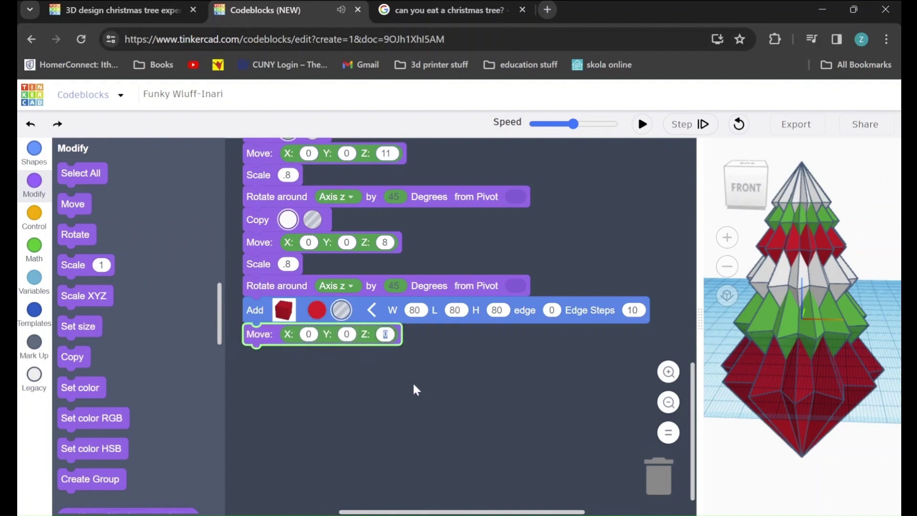
pyautogui.write('-65')
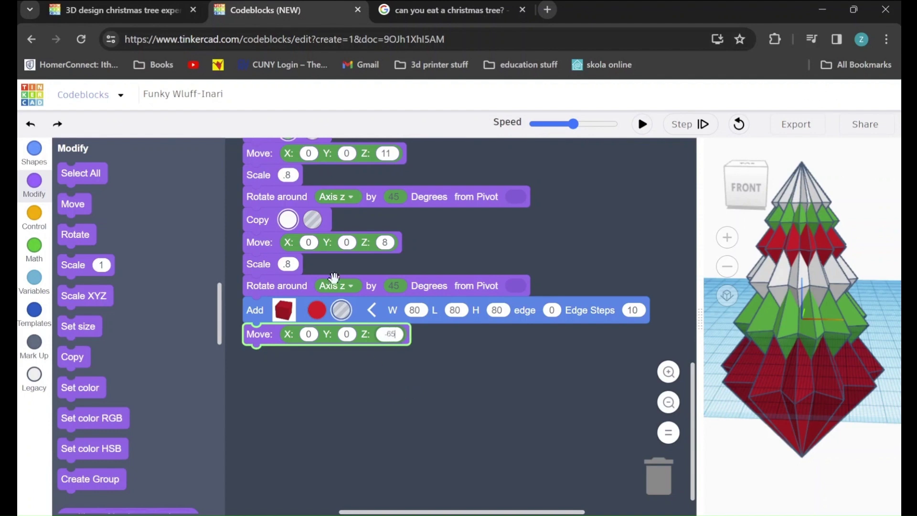
pyautogui.scroll(-3, 193, 280)
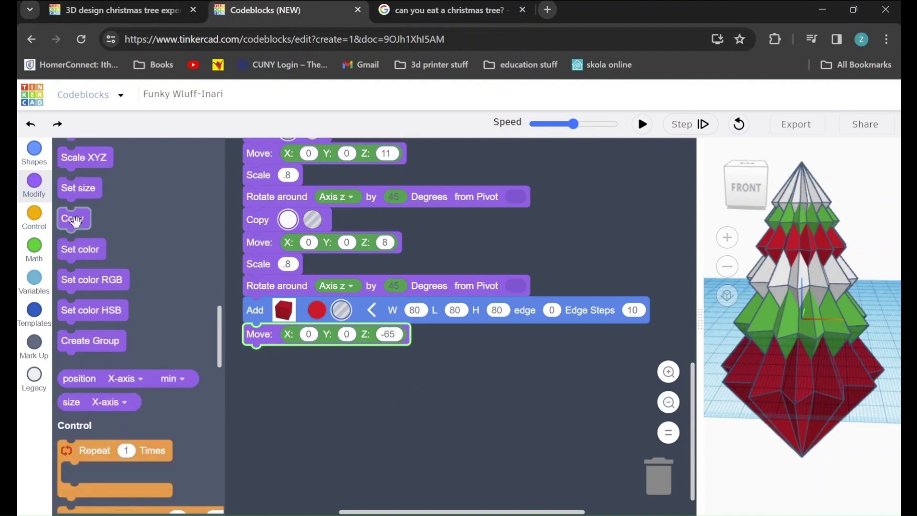
pyautogui.moveTo(76, 342); pyautogui.dragTo(262, 359)
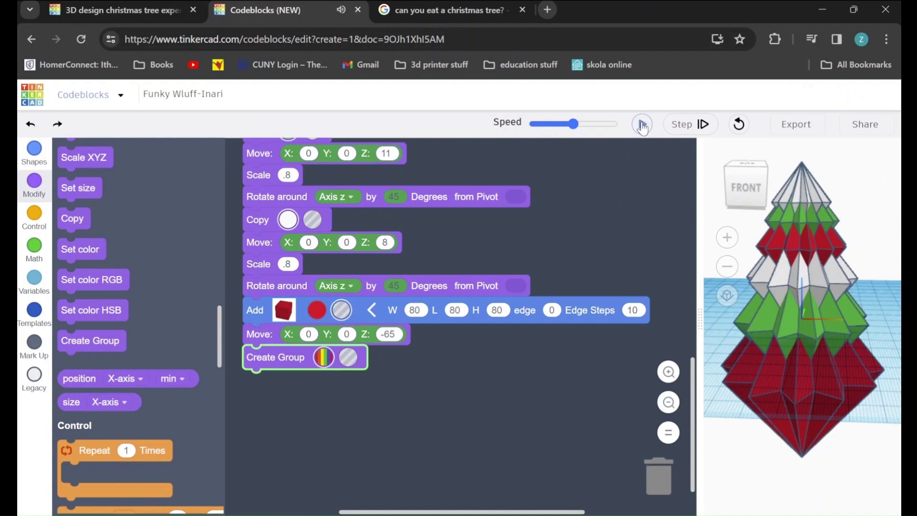
# Run the script and orbit the preview to check the tree's flat-cut base.
pyautogui.click(642, 125)
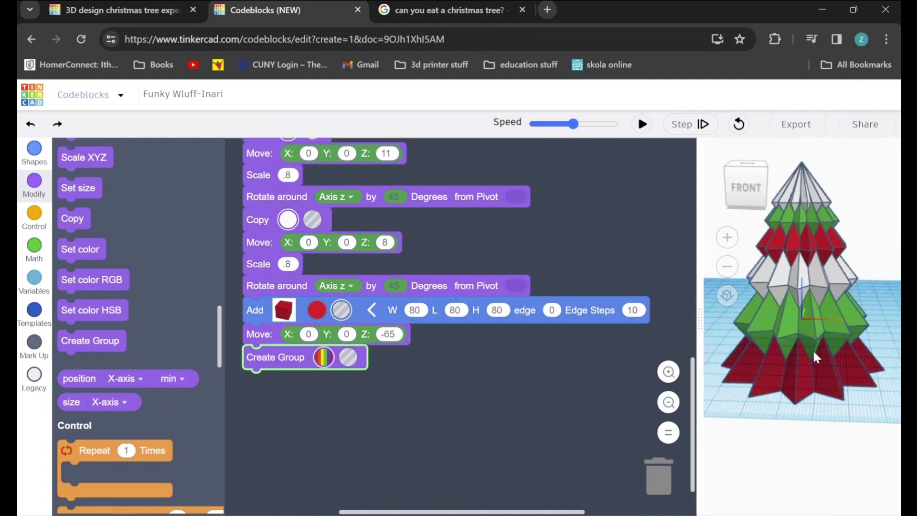
pyautogui.moveTo(809, 342); pyautogui.dragTo(805, 367, button='right')
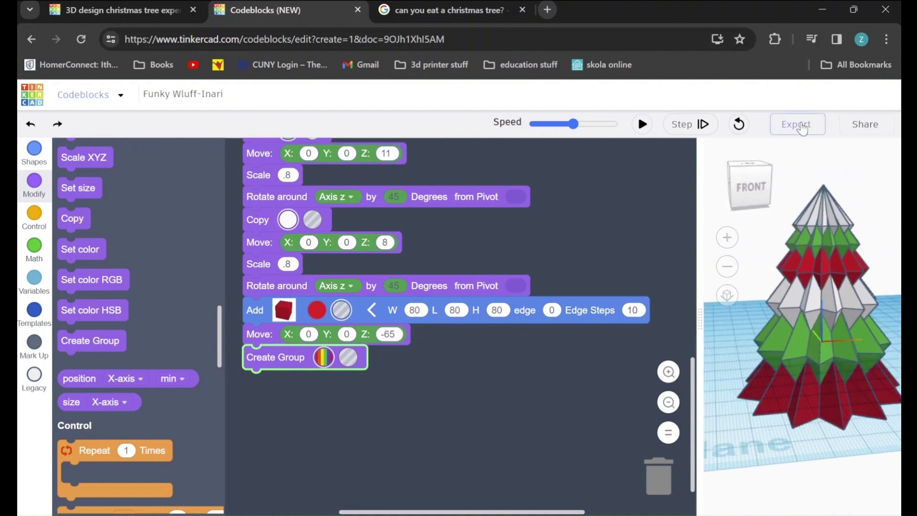